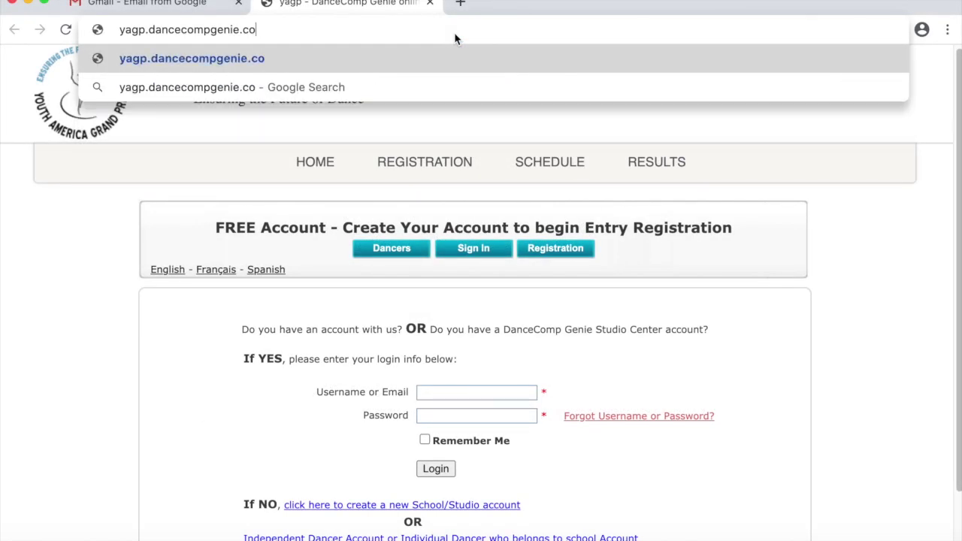
Step: Load the YAGP registration site, choose an Independent Dancer Account, and accept the warning
{"action": "type", "text": "m"}
{"action": "key", "text": "Return"}
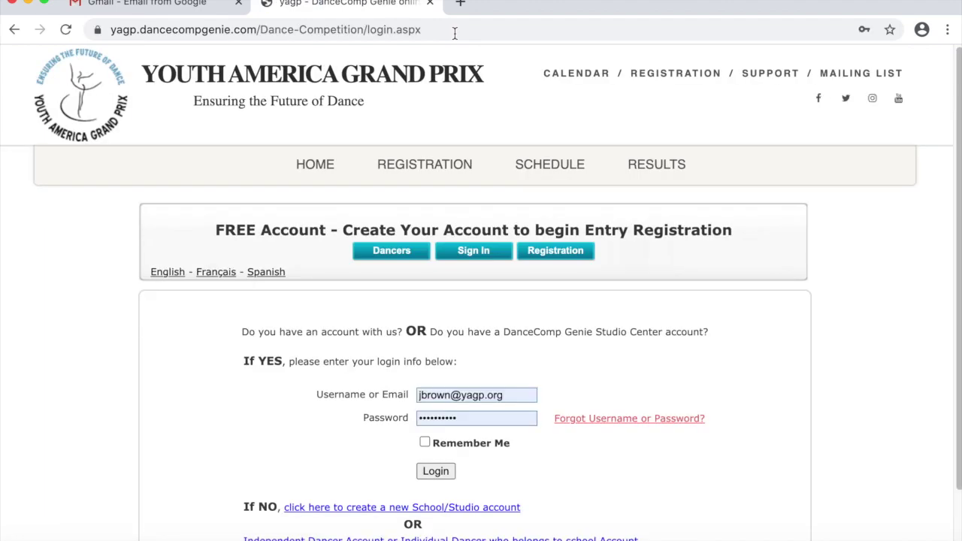
{"action": "scroll", "coordinate": [772, 536], "scroll_direction": "down", "scroll_amount": 2}
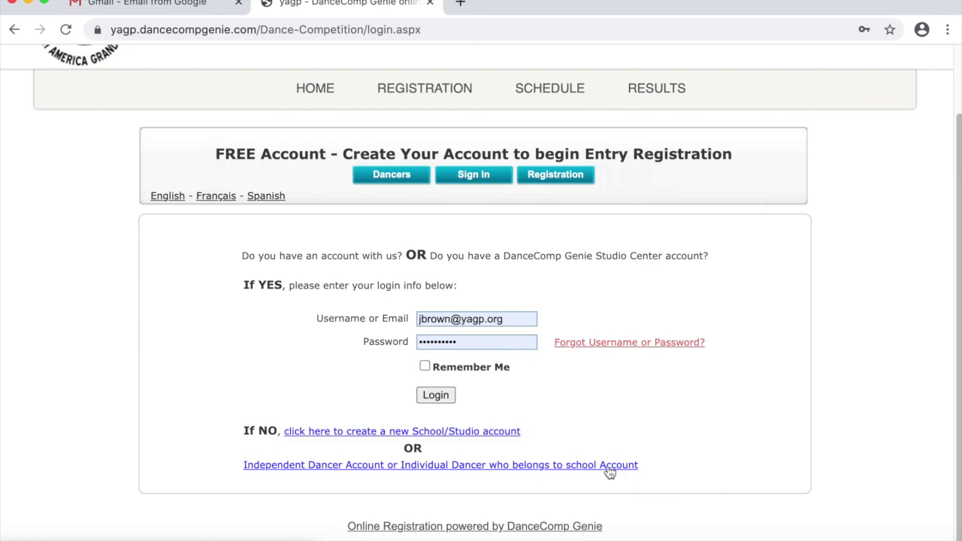
{"action": "left_click", "coordinate": [608, 466]}
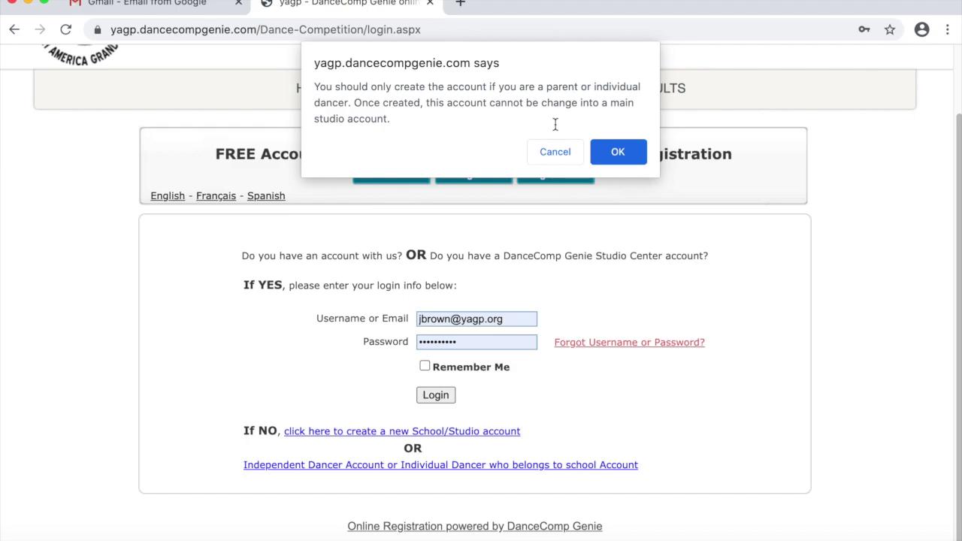
{"action": "left_click", "coordinate": [617, 151]}
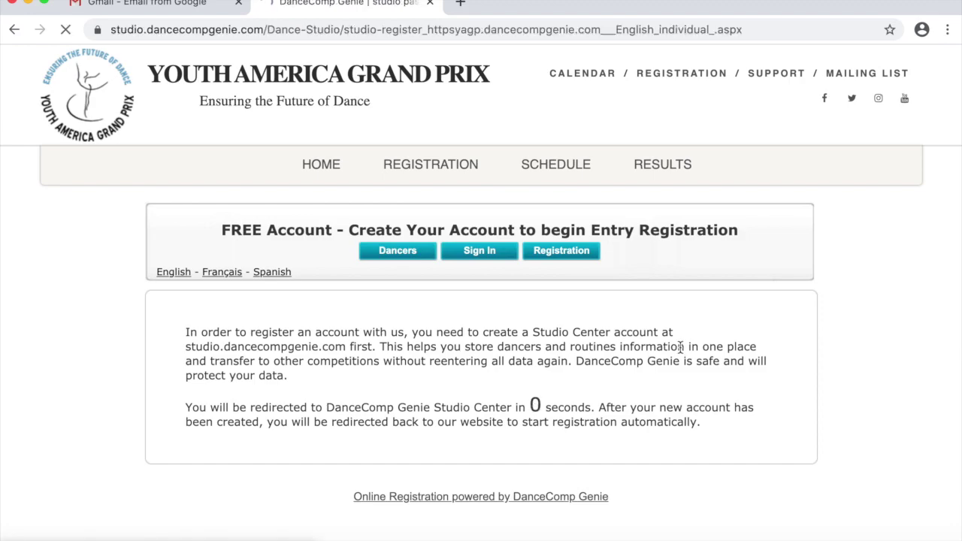
Step: Enter the account e-mail address and create the Passport account
{"action": "scroll", "coordinate": [693, 355], "scroll_direction": "down", "scroll_amount": 4}
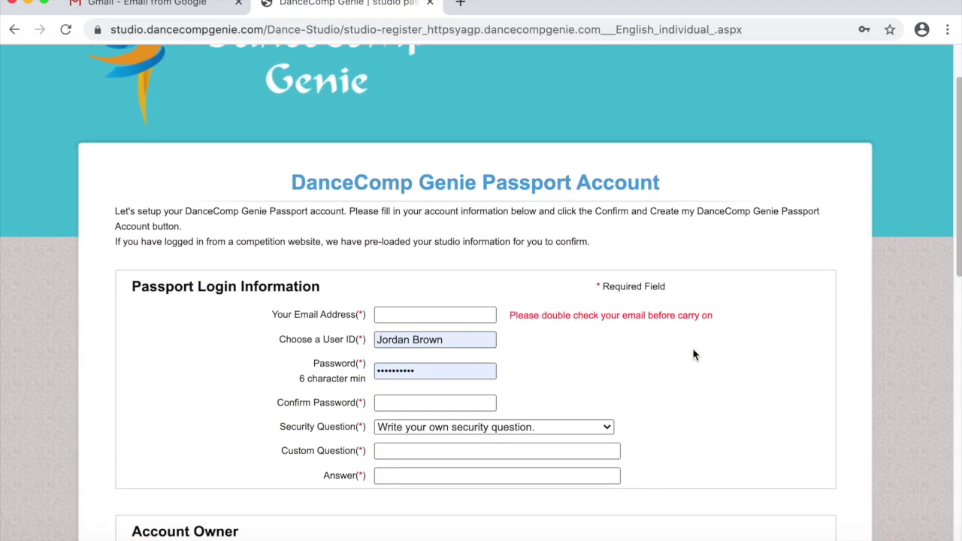
{"action": "left_click", "coordinate": [447, 220]}
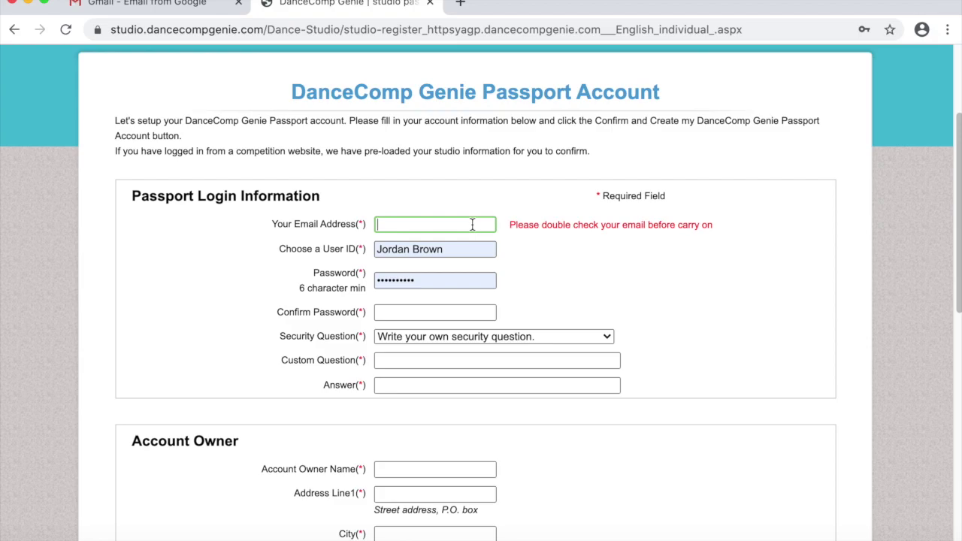
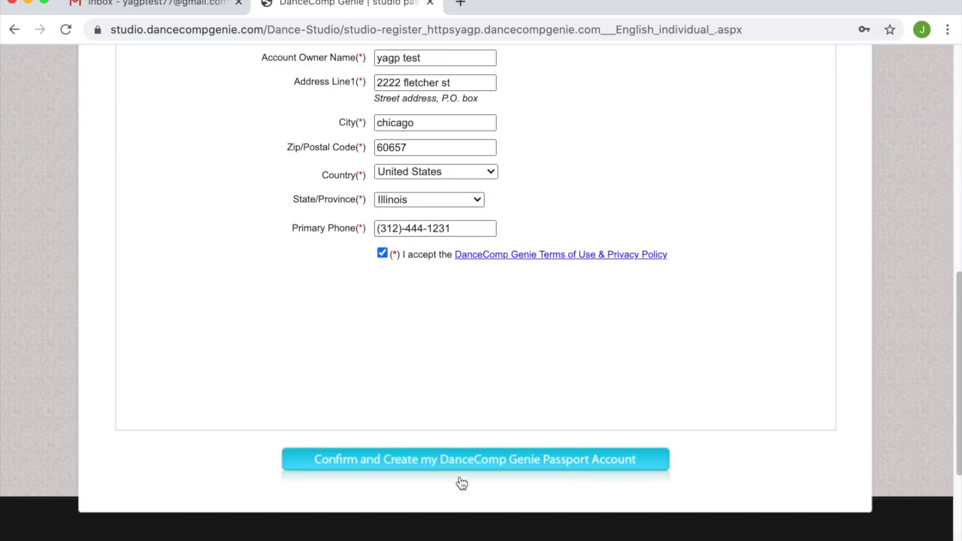
{"action": "left_click", "coordinate": [470, 462]}
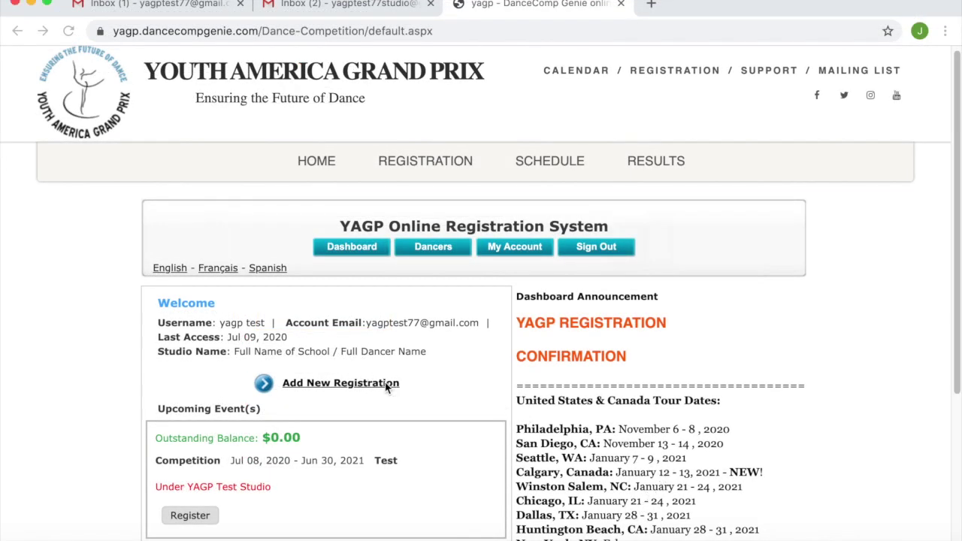
Step: Start a new registration for the Test competition from the dashboard
{"action": "left_click", "coordinate": [347, 383]}
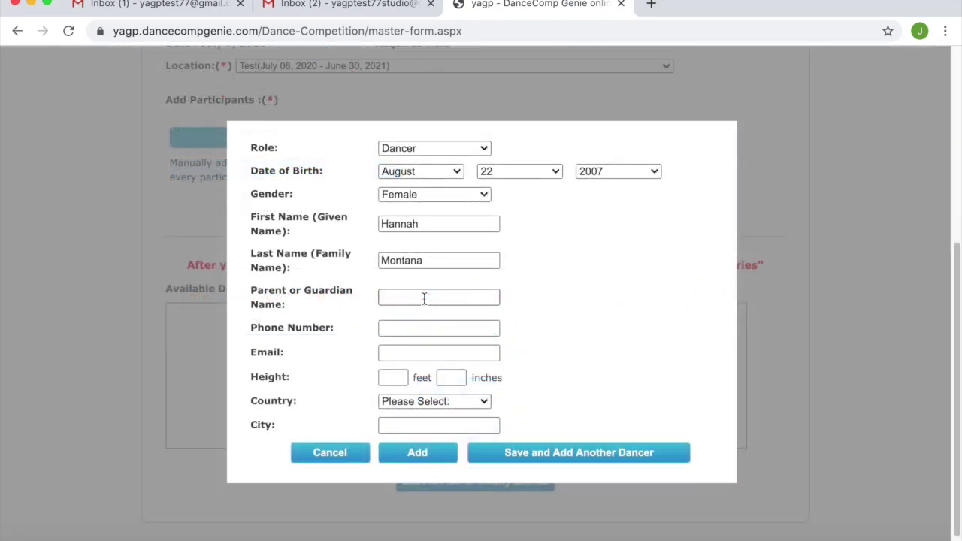
Step: Fill in the dancer's guardian name, phone number and e-mail address
{"action": "type", "text": "Billy "}
{"action": "type", "text": "Ray C"}
{"action": "type", "text": "yrus"}
{"action": "left_click", "coordinate": [429, 328]}
{"action": "type", "text": "123"}
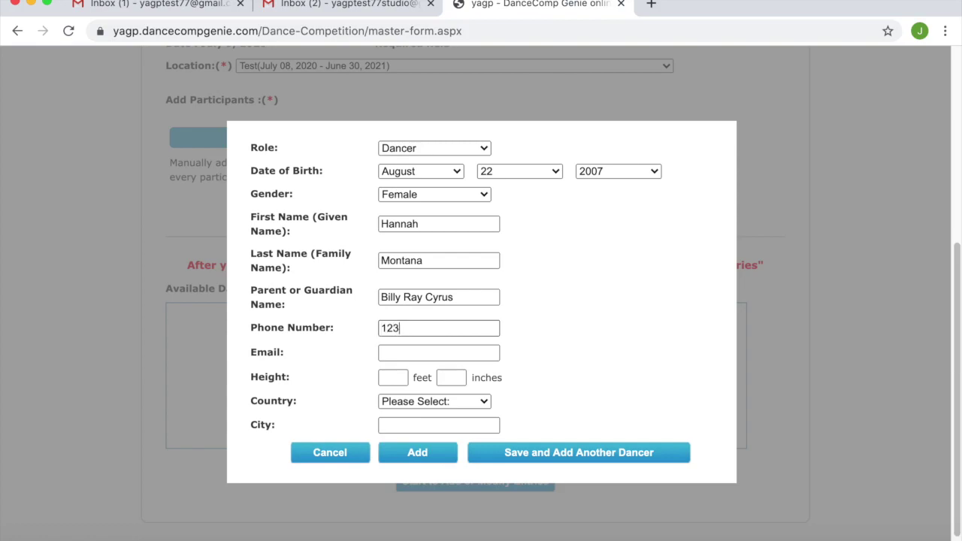
{"action": "type", "text": "-5"}
{"action": "type", "text": "678"}
{"action": "left_click", "coordinate": [429, 350]}
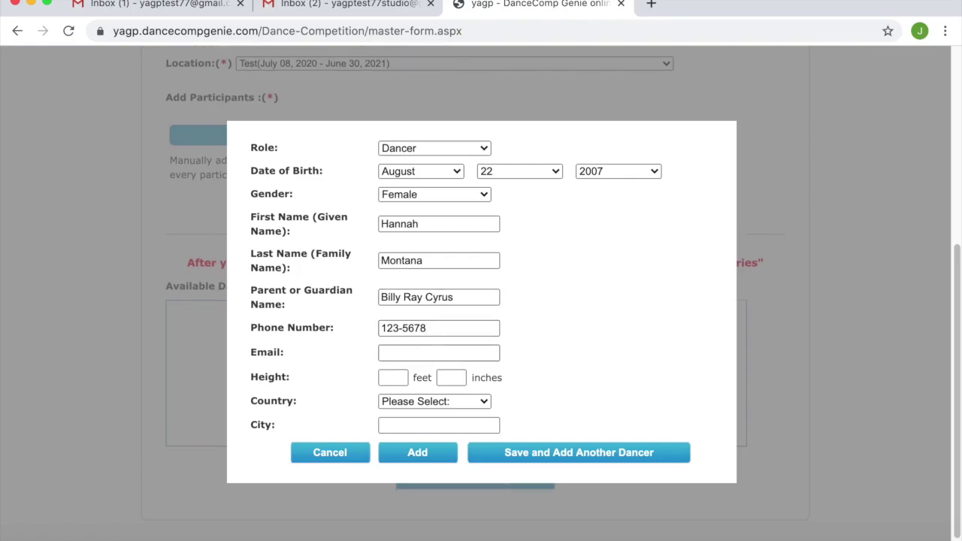
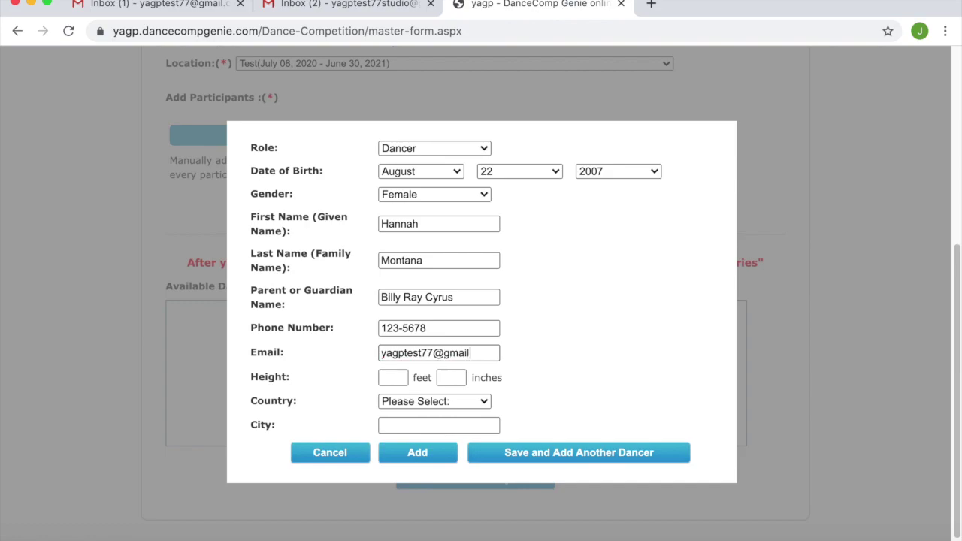
Step: Set the dancer's height to 5 ft 4 in and country to United States, then add her
{"action": "left_click", "coordinate": [393, 373]}
{"action": "type", "text": "5"}
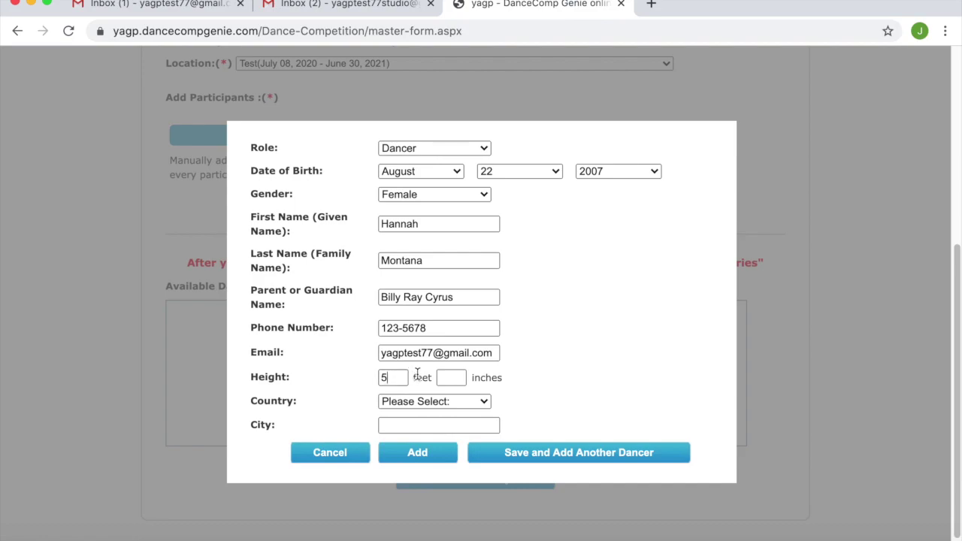
{"action": "left_click", "coordinate": [441, 377]}
{"action": "type", "text": "4"}
{"action": "left_click", "coordinate": [429, 401]}
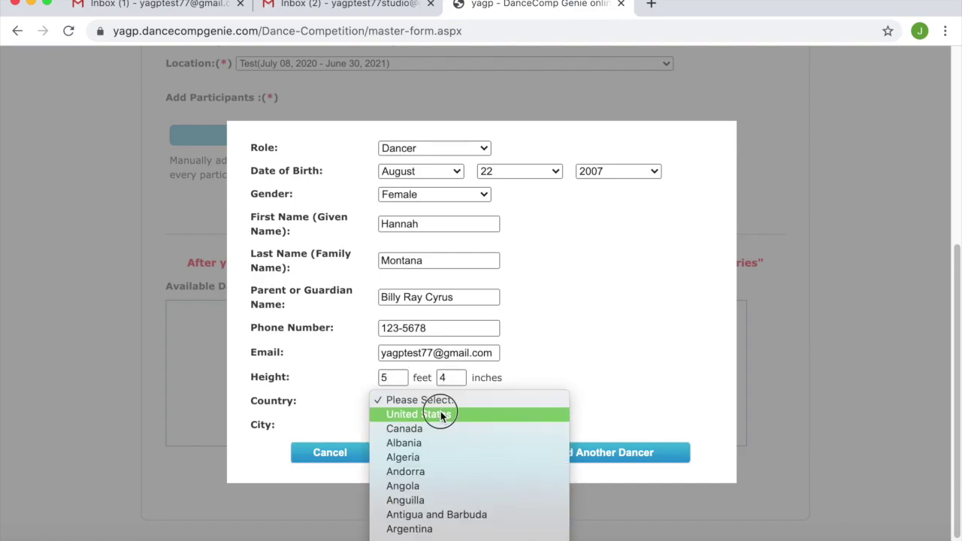
{"action": "left_click", "coordinate": [436, 412]}
{"action": "left_click", "coordinate": [436, 453]}
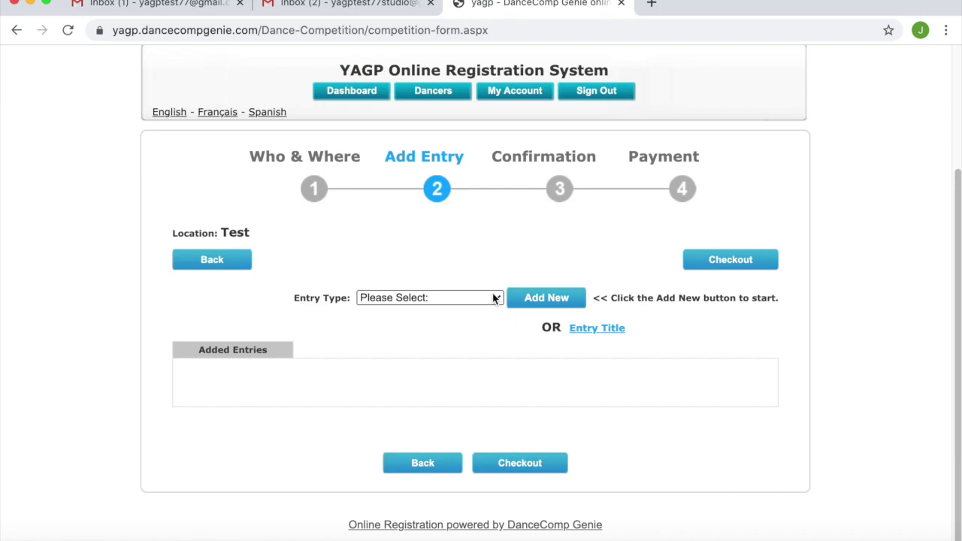
Step: Create a Solo Classical entry for the registered dancer with the variation title TBD
{"action": "left_click", "coordinate": [494, 299]}
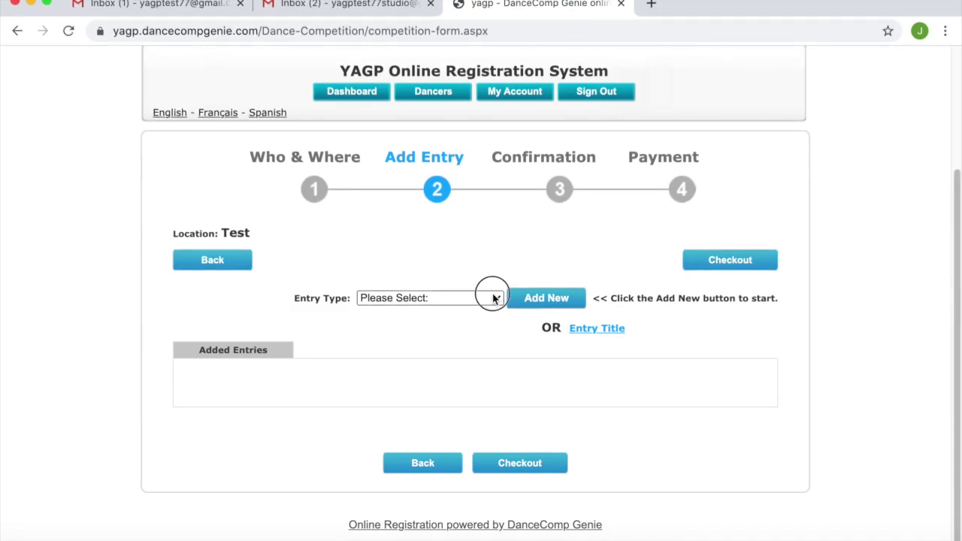
{"action": "left_click", "coordinate": [488, 308]}
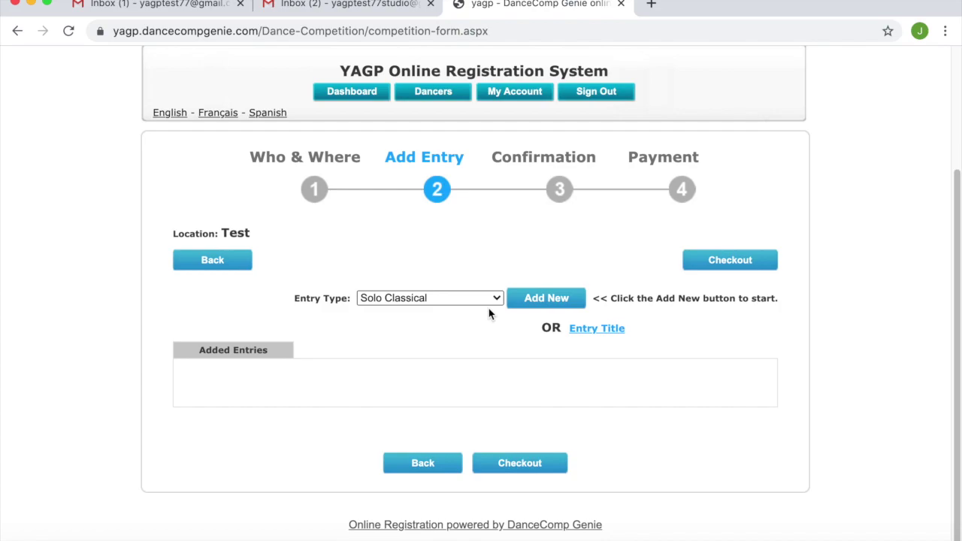
{"action": "left_click", "coordinate": [569, 309]}
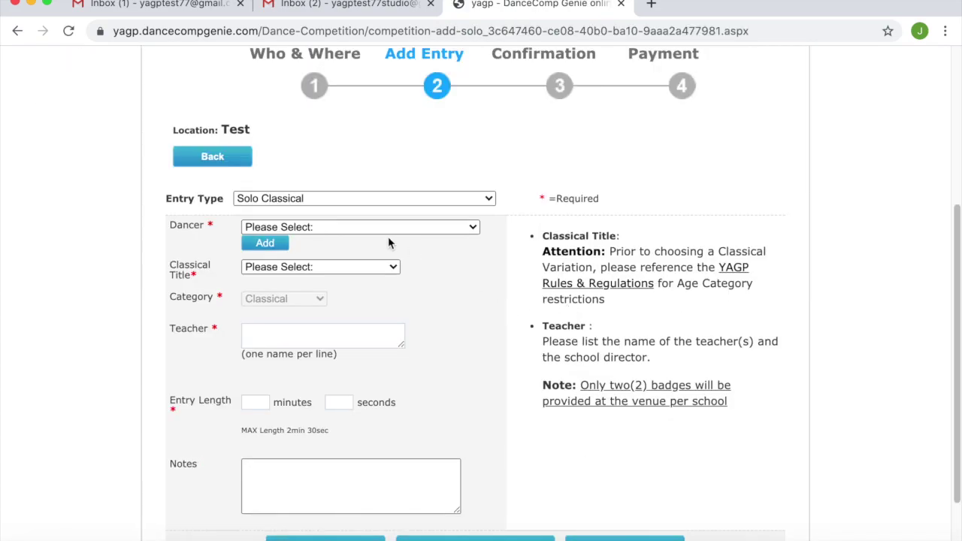
{"action": "left_click", "coordinate": [360, 227]}
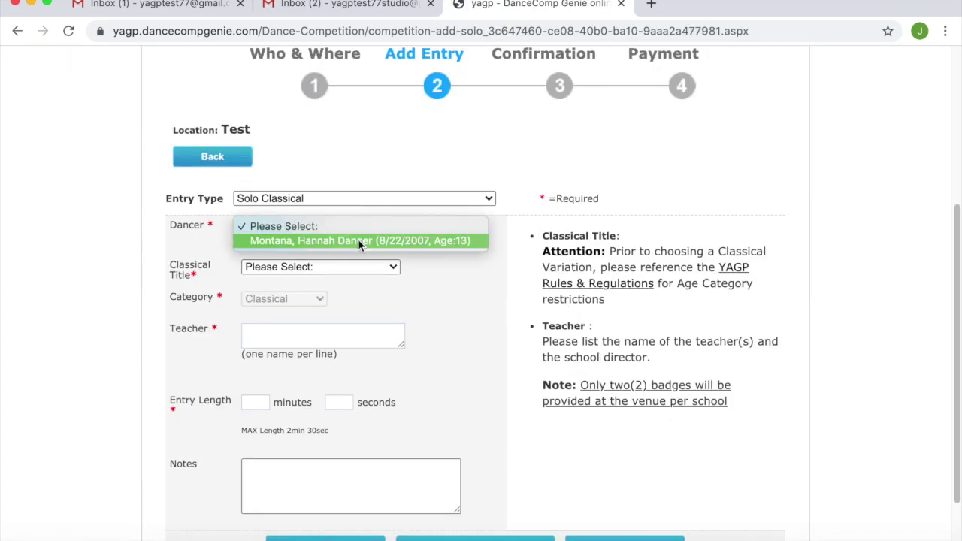
{"action": "left_click", "coordinate": [357, 240]}
{"action": "left_click", "coordinate": [323, 266]}
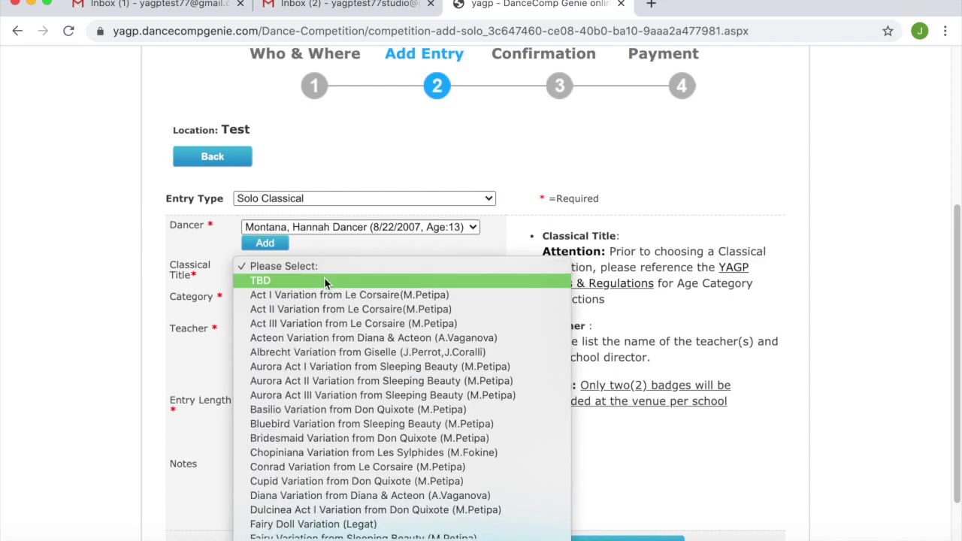
{"action": "left_click", "coordinate": [324, 281]}
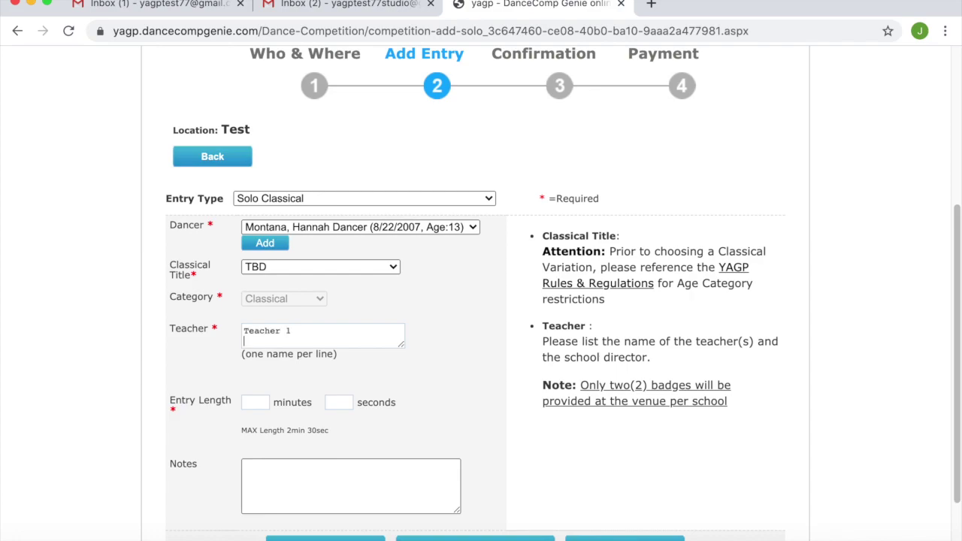
Step: List Teacher 2, School Director and Choreographer as teachers and set the length to 1:40
{"action": "type", "text": "Teacher 2"}
{"action": "key", "text": "Return"}
{"action": "type", "text": "Sc"}
{"action": "type", "text": "hool Directo"}
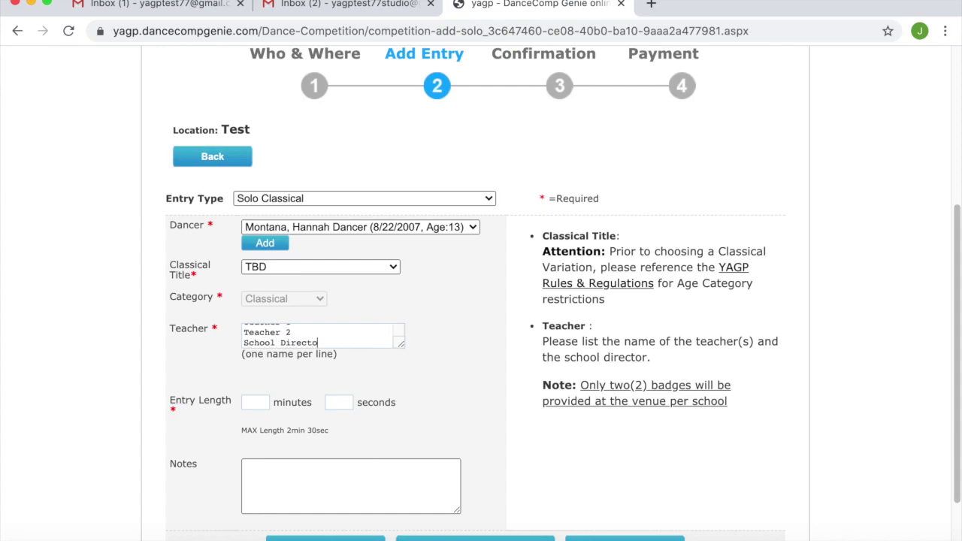
{"action": "type", "text": "r"}
{"action": "key", "text": "Return"}
{"action": "type", "text": "Choreogra"}
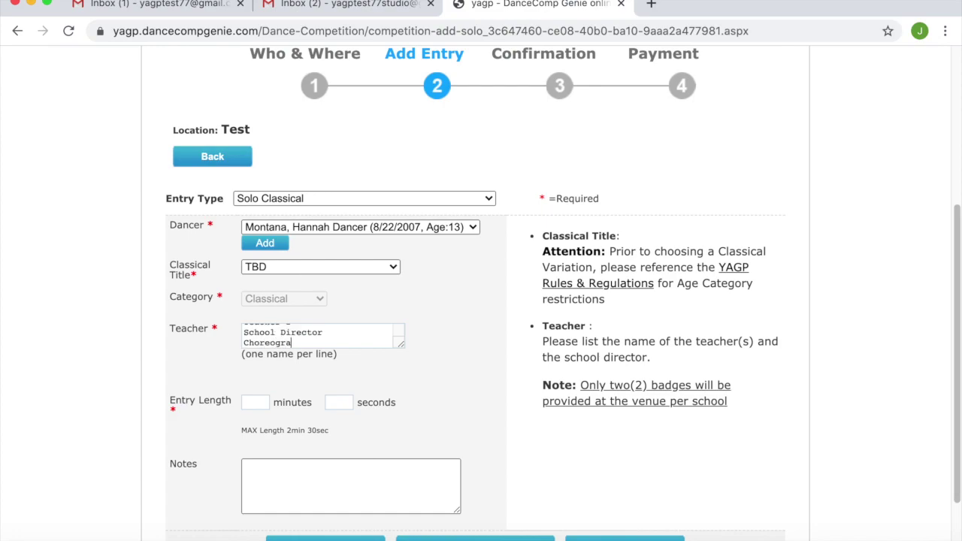
{"action": "type", "text": "pher"}
{"action": "type", "text": "1"}
{"action": "key", "text": "Tab"}
{"action": "type", "text": "40"}
{"action": "type", "text": "If you have a pre"}
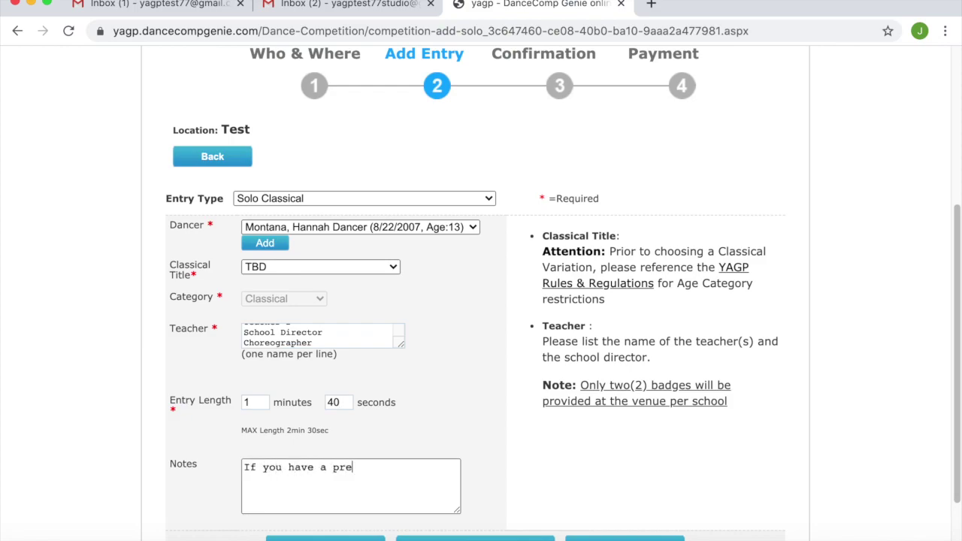
{"action": "type", "text": "ferred order of"}
Step: Type a sample note about preferred variation order, then select and erase it all
{"action": "type", "text": "sol"}
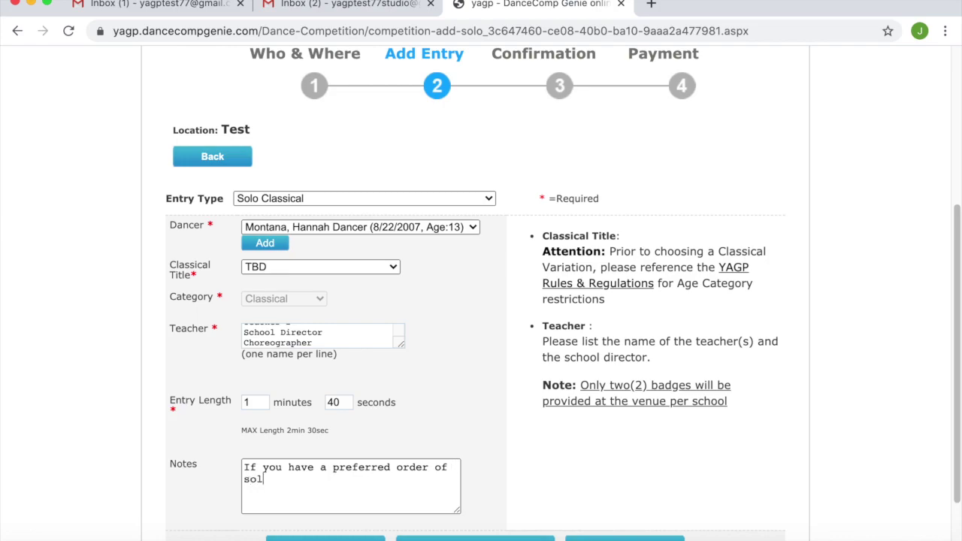
{"action": "type", "text": "os in the same c"}
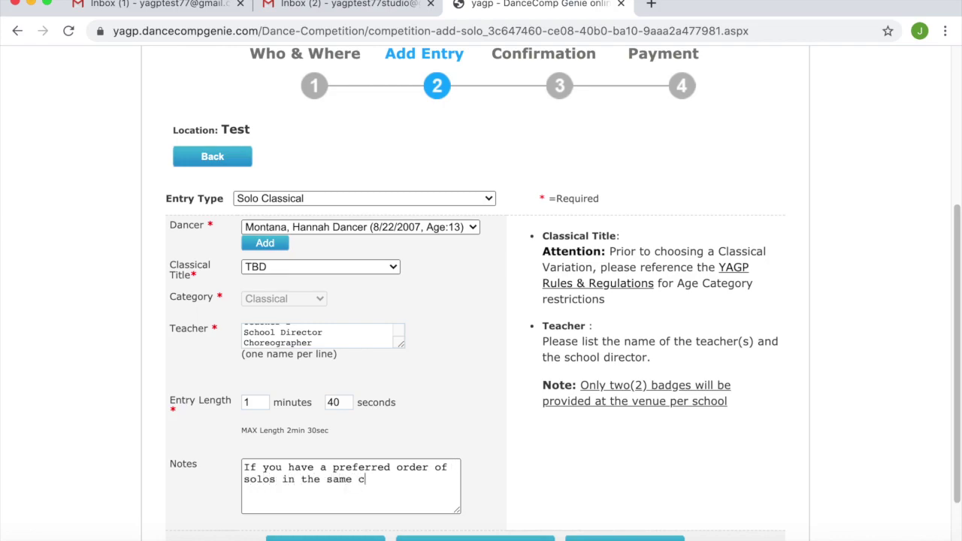
{"action": "type", "text": "ategory, you ma"}
{"action": "type", "text": "y add that here"}
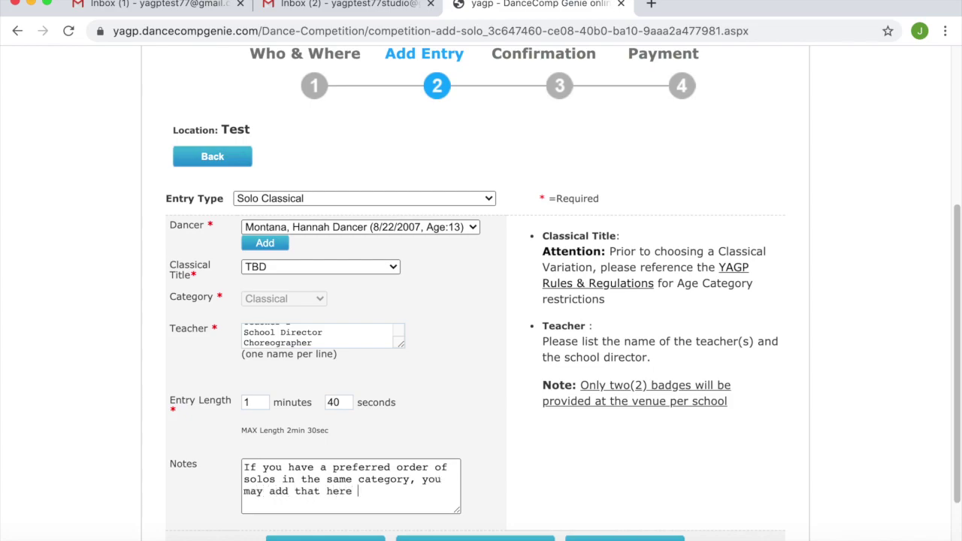
{"action": "type", "text": " (example"}
{"action": "type", "text": ": "}
{"action": "type", "text": "1 was"}
{"action": "key", "text": "BackSpace"}
{"action": "key", "text": "BackSpace"}
{"action": "key", "text": "BackSpace"}
{"action": "key", "text": "BackSpace"}
{"action": "key", "text": "BackSpace"}
{"action": "type", "text": "this v"}
{"action": "type", "text": "ariation before "}
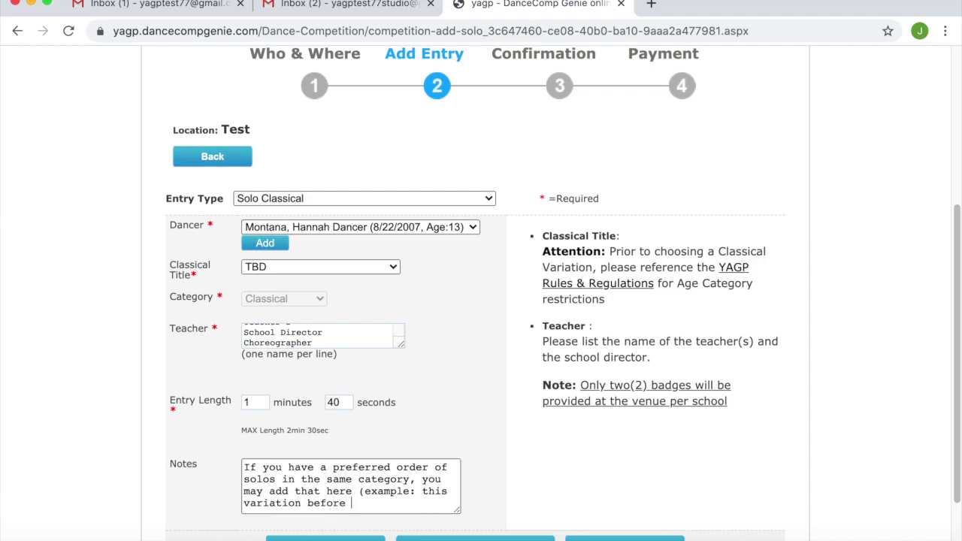
{"action": "type", "text": "this"}
{"action": "key", "text": "BackSpace"}
{"action": "key", "text": "BackSpace"}
{"action": "key", "text": "BackSpace"}
{"action": "key", "text": "BackSpace"}
{"action": "key", "text": "BackSpace"}
{"action": "type", "text": "this one"}
{"action": "type", "text": "...)"}
{"action": "key", "text": "BackSpace"}
{"action": "key", "text": "BackSpace"}
{"action": "key", "text": "BackSpace"}
{"action": "key", "text": "BackSpace"}
{"action": "key", "text": "BackSpace"}
{"action": "key", "text": "BackSpace"}
{"action": "key", "text": "BackSpace"}
{"action": "key", "text": "BackSpace"}
{"action": "key", "text": "BackSpace"}
{"action": "key", "text": "BackSpace"}
{"action": "left_click_drag", "start_coordinate": [349, 504], "coordinate": [226, 457]}
{"action": "key", "text": "BackSpace"}
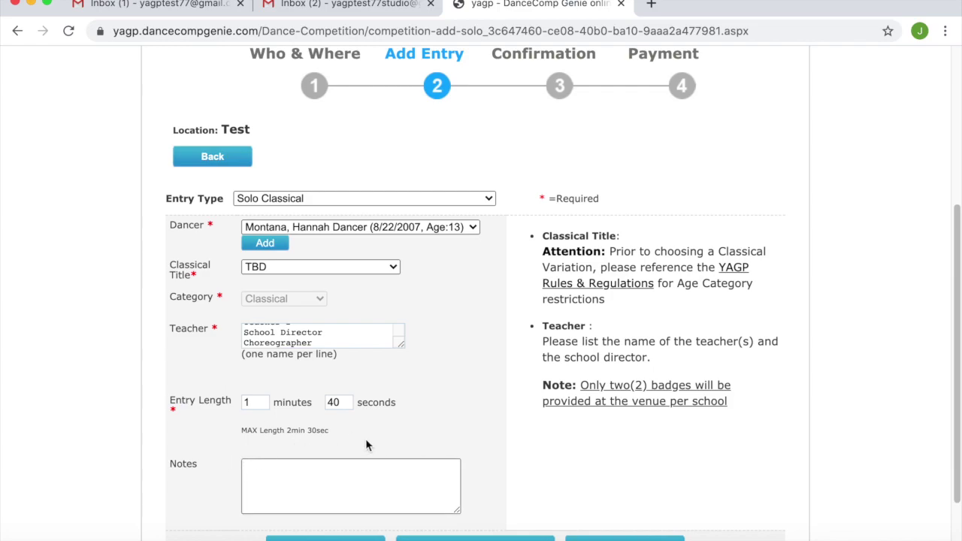
{"action": "scroll", "coordinate": [411, 464], "scroll_direction": "down", "scroll_amount": 1}
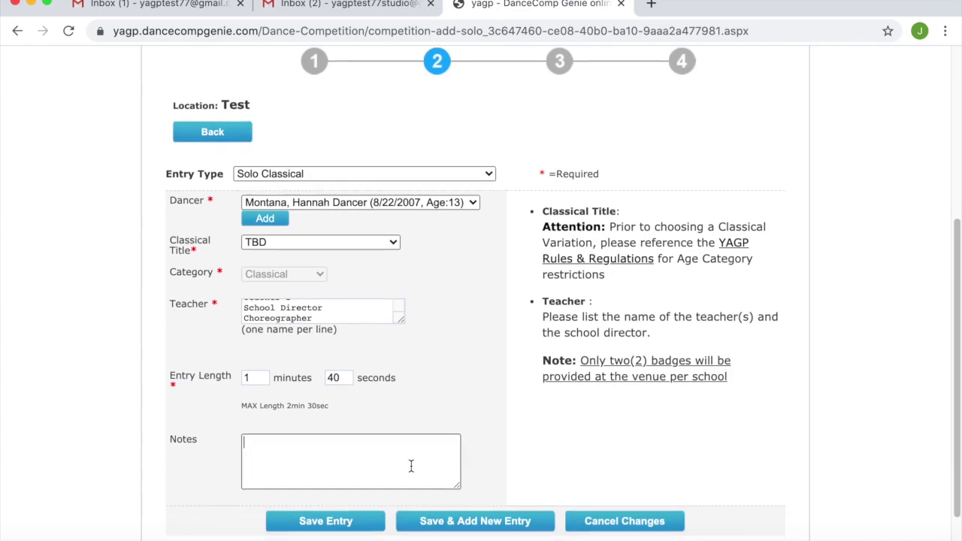
Step: Save the classical solo and start a Solo Contemporary entry for the dancer
{"action": "left_click", "coordinate": [487, 529]}
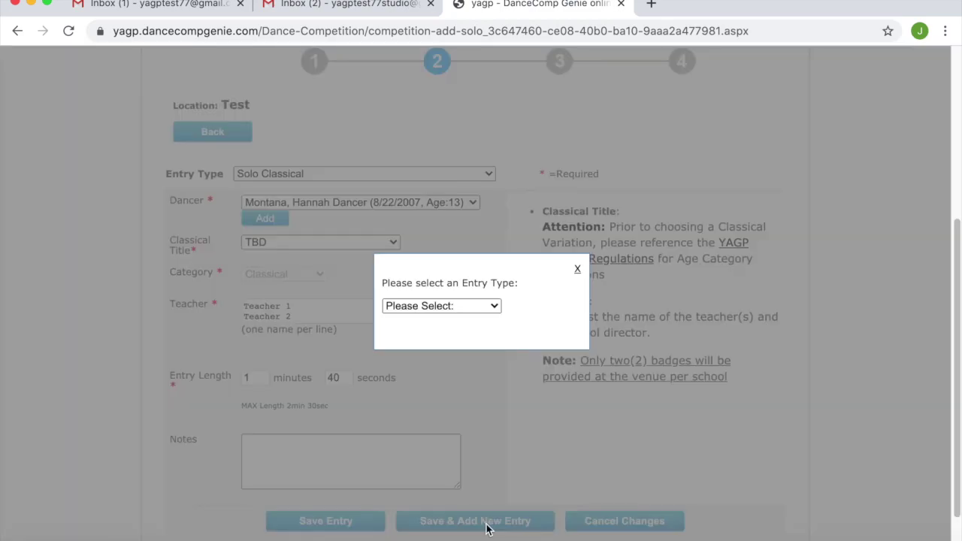
{"action": "left_click", "coordinate": [470, 308]}
{"action": "left_click", "coordinate": [455, 332]}
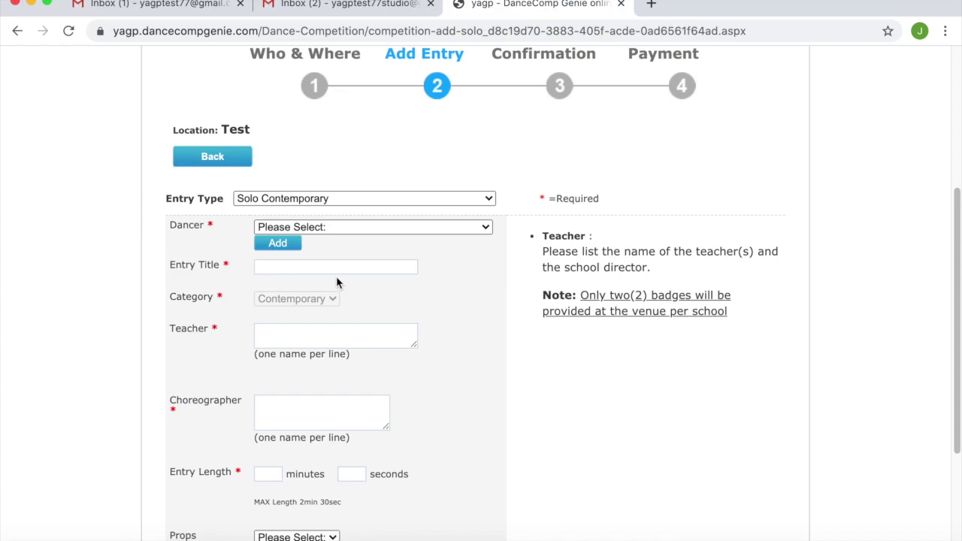
{"action": "left_click", "coordinate": [317, 228]}
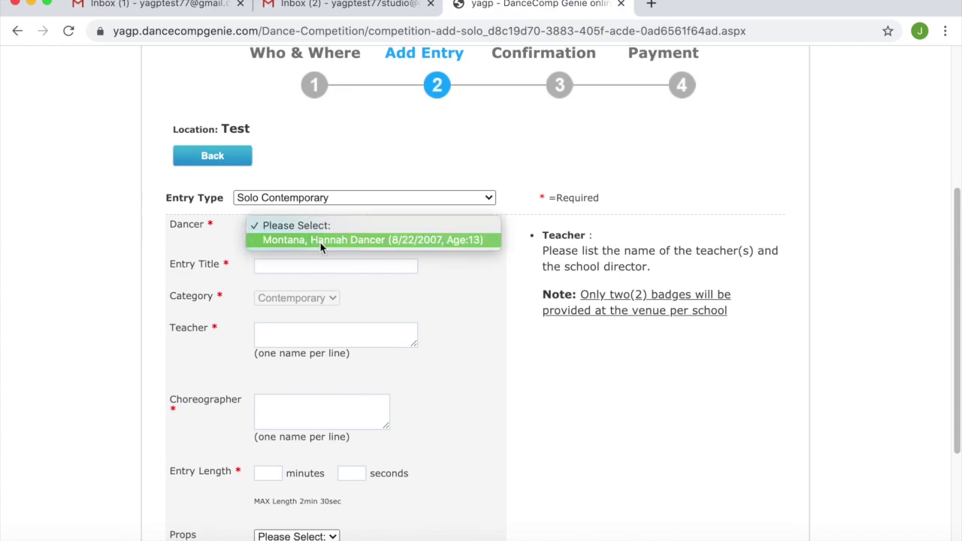
{"action": "left_click", "coordinate": [319, 241]}
Step: Title the contemporary solo 'Best of Both Worlds', add the teacher, and save the entry
{"action": "left_click", "coordinate": [319, 264]}
{"action": "type", "text": "B"}
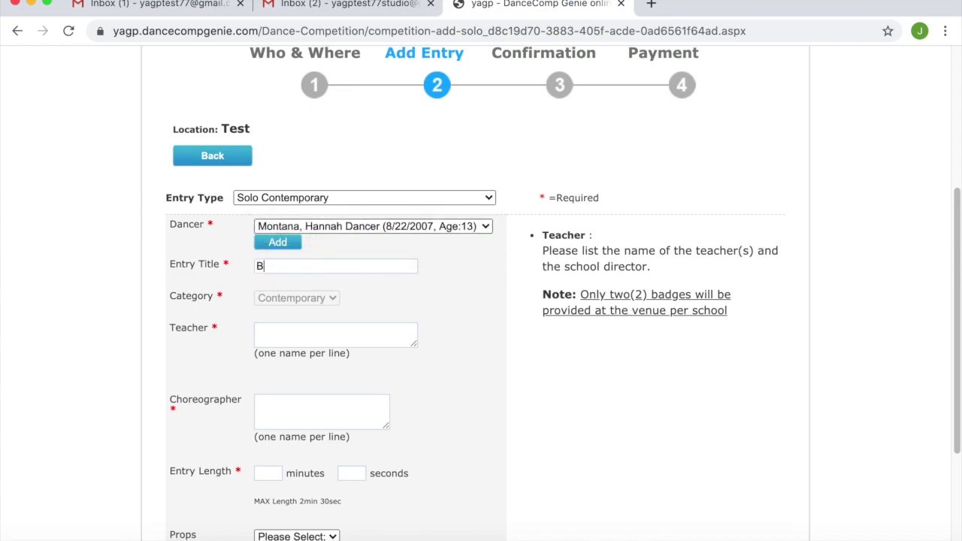
{"action": "type", "text": "est of Both"}
{"action": "type", "text": " Worlds"}
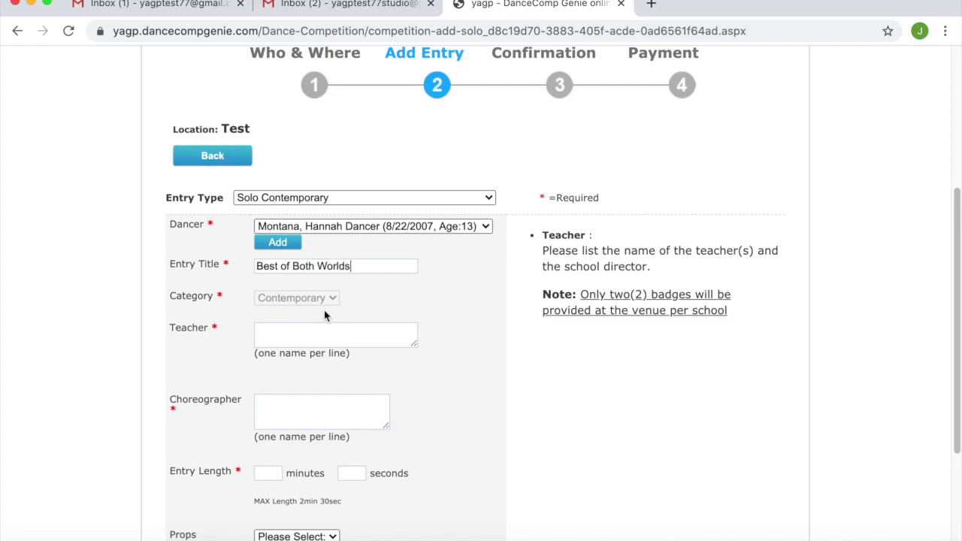
{"action": "left_click", "coordinate": [332, 335]}
{"action": "type", "text": "Teacher "}
{"action": "type", "text": "`"}
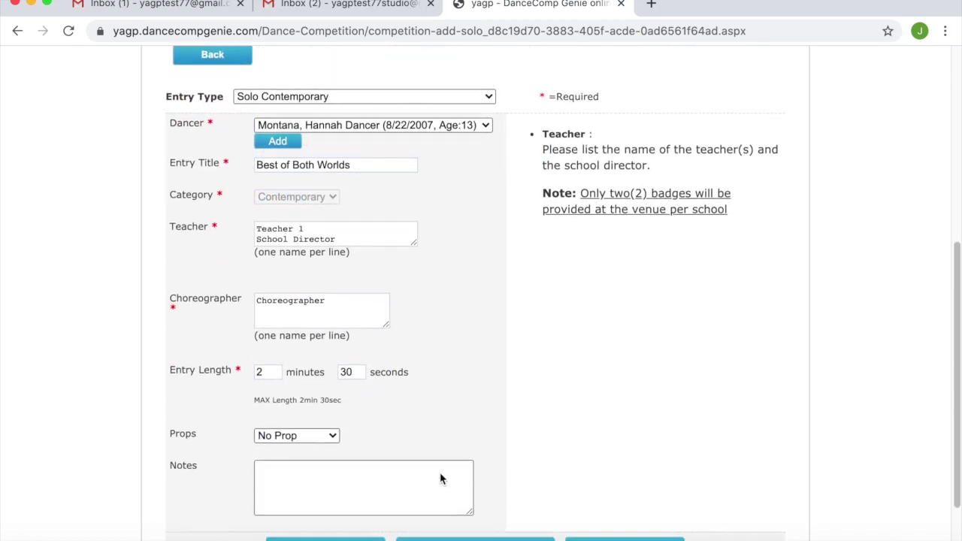
{"action": "scroll", "coordinate": [440, 479], "scroll_direction": "down", "scroll_amount": 1}
{"action": "scroll", "coordinate": [439, 475], "scroll_direction": "down", "scroll_amount": 1}
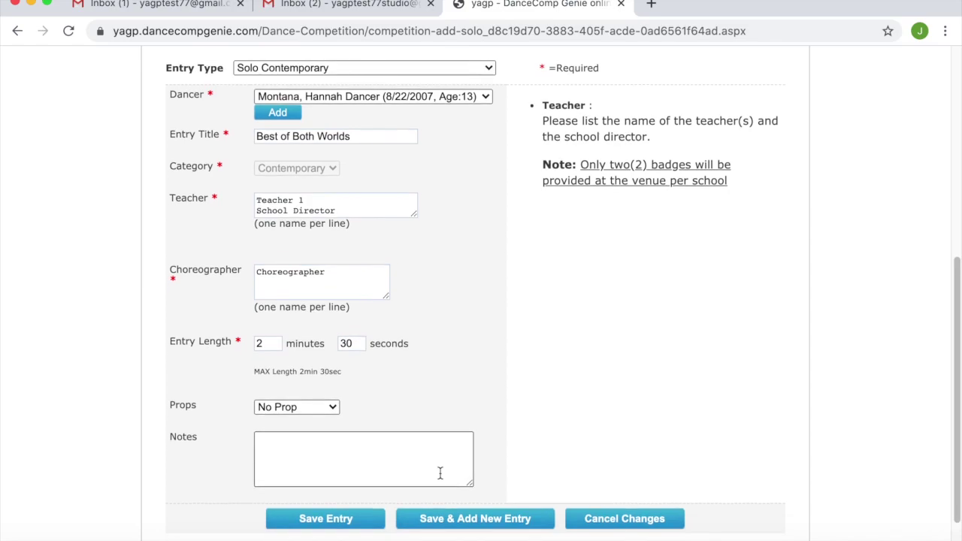
{"action": "left_click", "coordinate": [349, 524]}
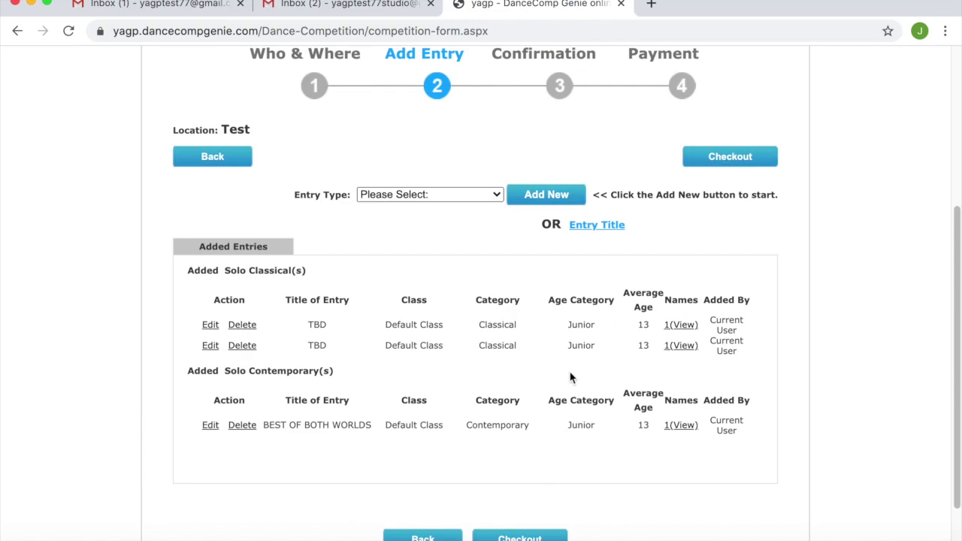
Step: Proceed to the confirmation step showing the $425.00 fee subtotal
{"action": "scroll", "coordinate": [570, 393], "scroll_direction": "down", "scroll_amount": 1}
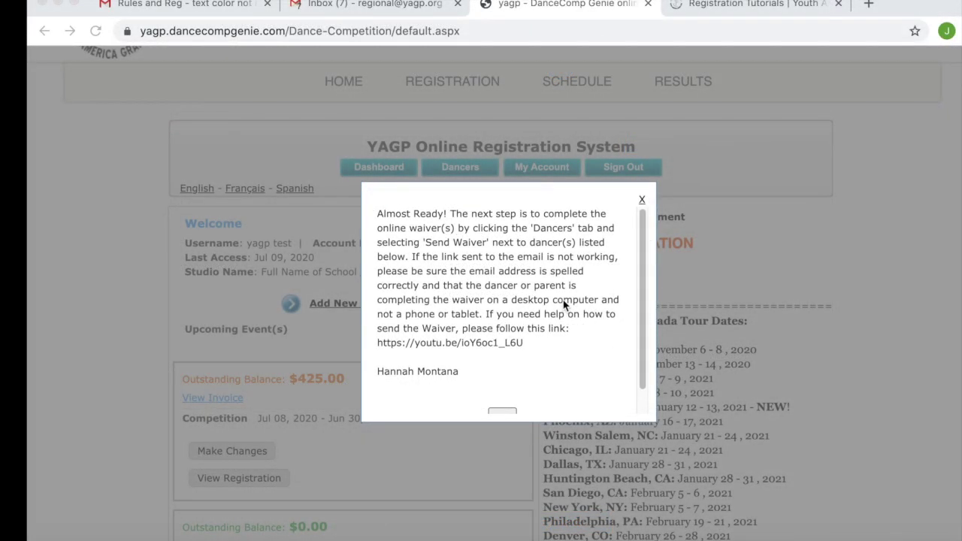
Step: Dismiss the 'Almost Ready' waiver reminder and go to the Dancers page
{"action": "scroll", "coordinate": [563, 299], "scroll_direction": "down", "scroll_amount": 1}
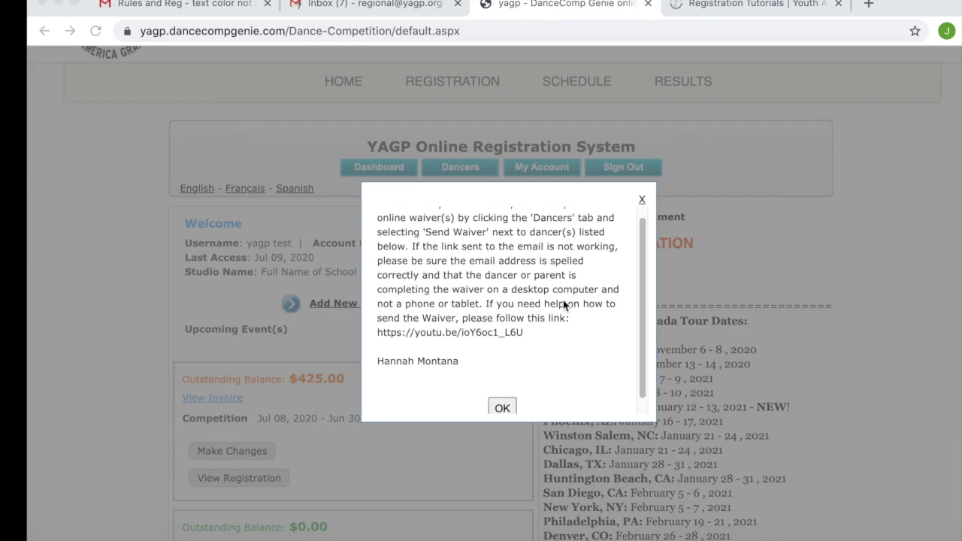
{"action": "scroll", "coordinate": [564, 304], "scroll_direction": "down", "scroll_amount": 1}
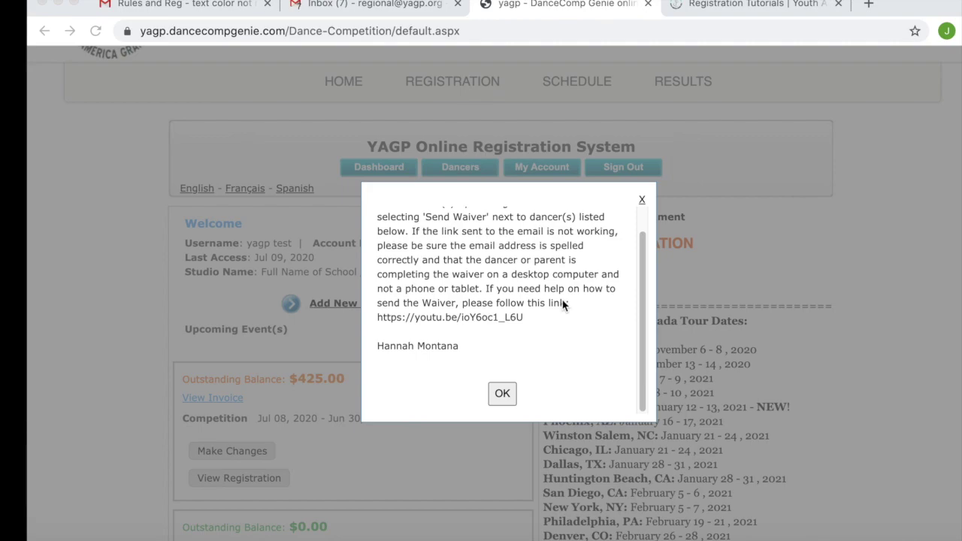
{"action": "left_click", "coordinate": [503, 397]}
{"action": "left_click", "coordinate": [502, 398]}
{"action": "left_click", "coordinate": [501, 398]}
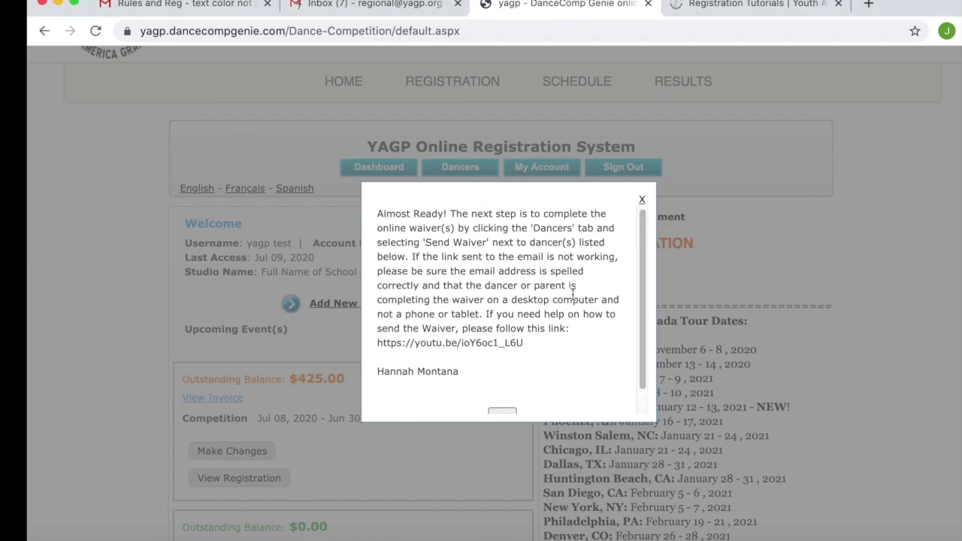
{"action": "left_click", "coordinate": [642, 202]}
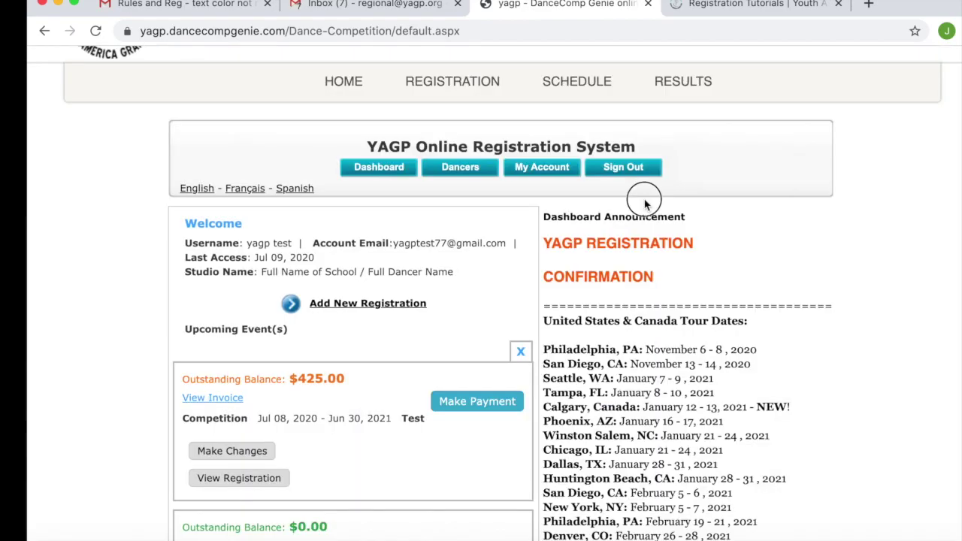
{"action": "left_click", "coordinate": [475, 168]}
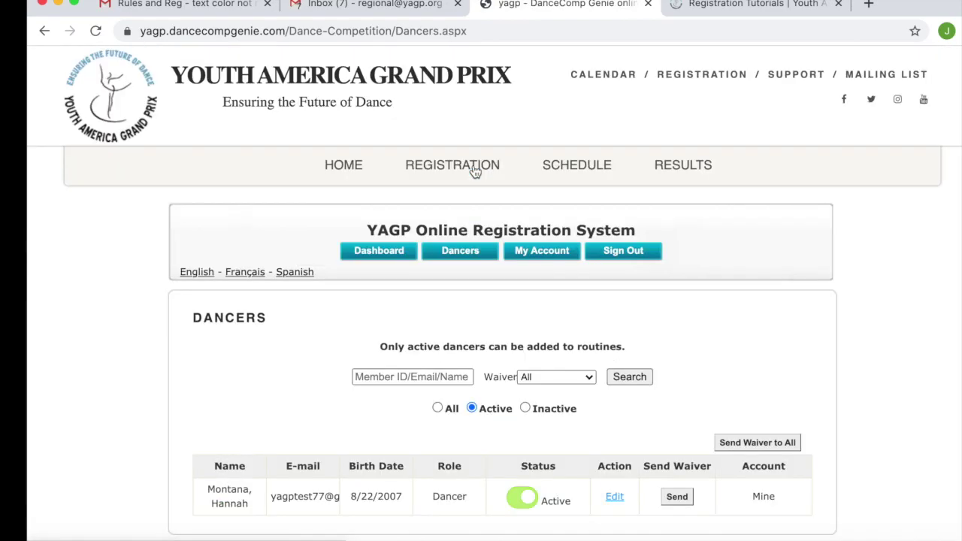
Step: Send the dancer's waiver and open the 'YAGP Release Agreement' email in Gmail
{"action": "scroll", "coordinate": [483, 315], "scroll_direction": "down", "scroll_amount": 1}
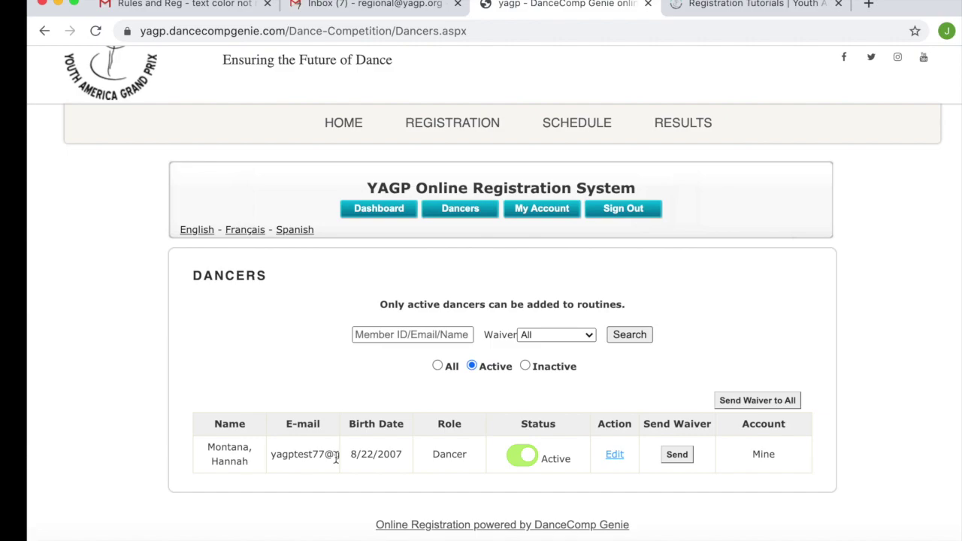
{"action": "left_click", "coordinate": [676, 455]}
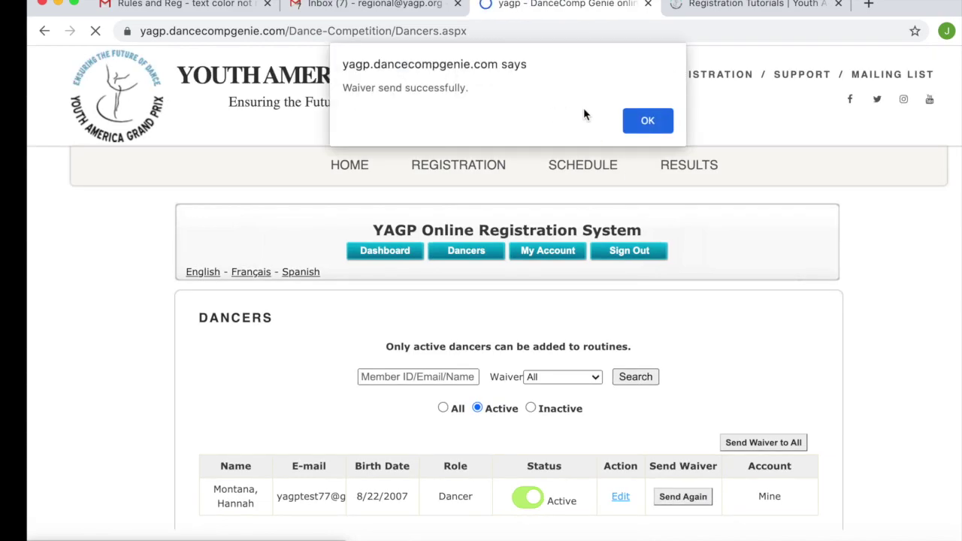
{"action": "left_click", "coordinate": [644, 122]}
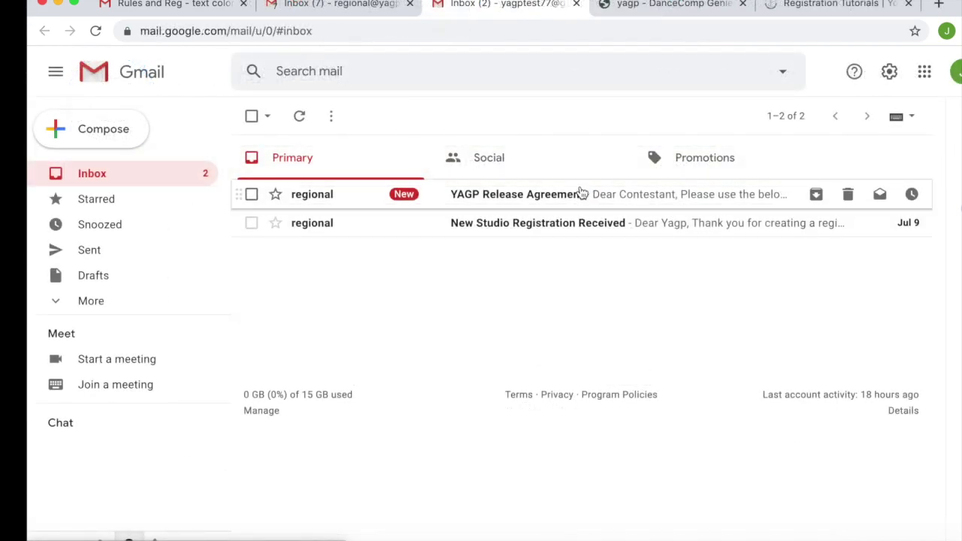
{"action": "left_click", "coordinate": [582, 193]}
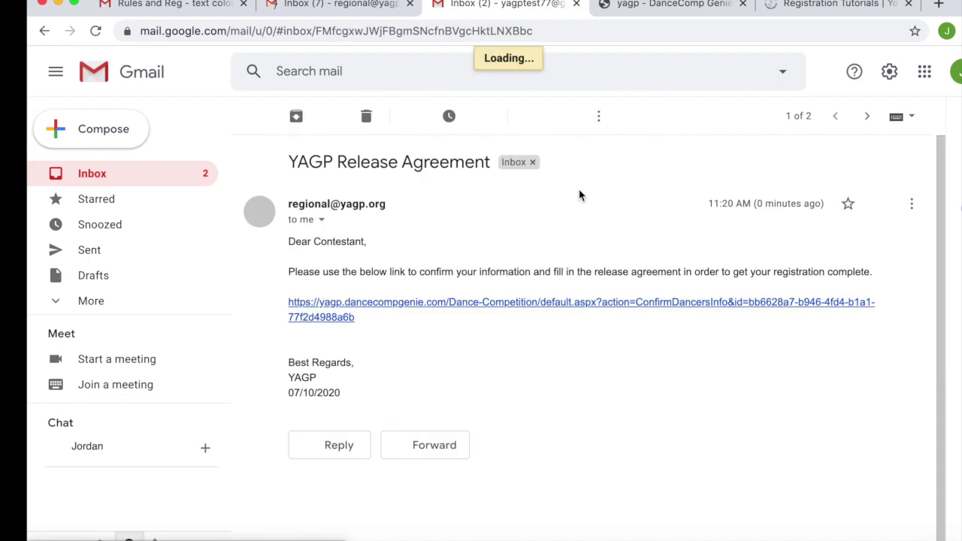
Step: Open the release agreement from the email and enter the dancer's name in the parent/guardian blank
{"action": "left_click", "coordinate": [546, 303]}
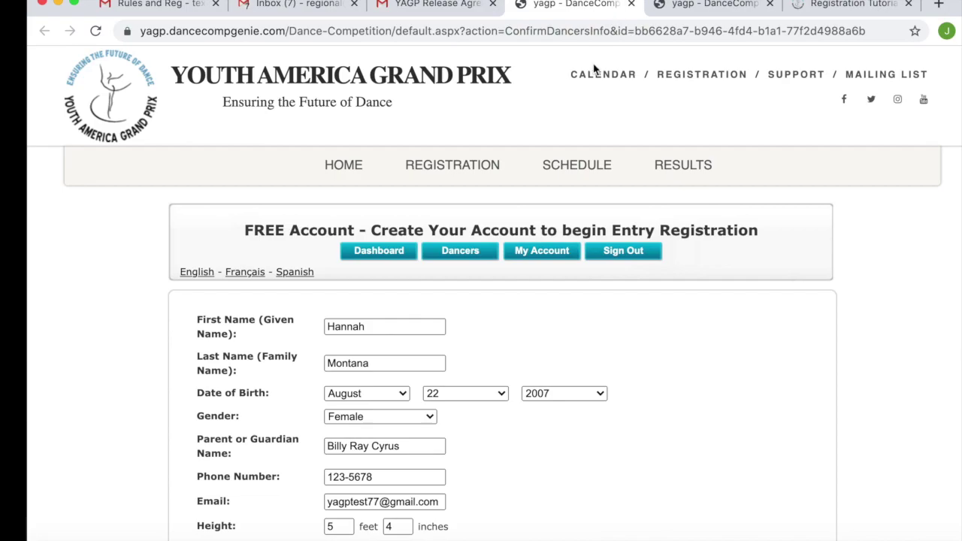
{"action": "scroll", "coordinate": [549, 331], "scroll_direction": "down", "scroll_amount": 2}
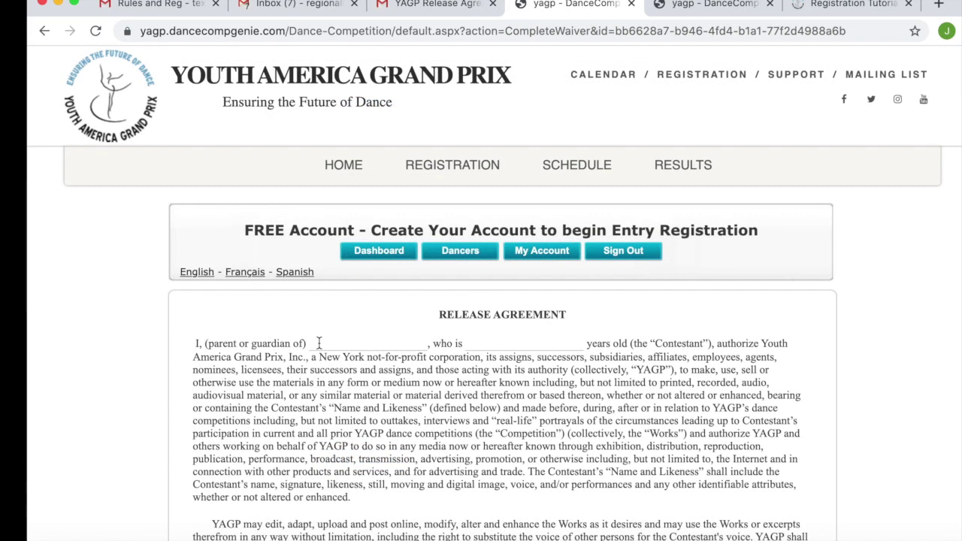
{"action": "left_click", "coordinate": [323, 342]}
{"action": "type", "text": "Hannah Mo"}
{"action": "type", "text": "ntana"}
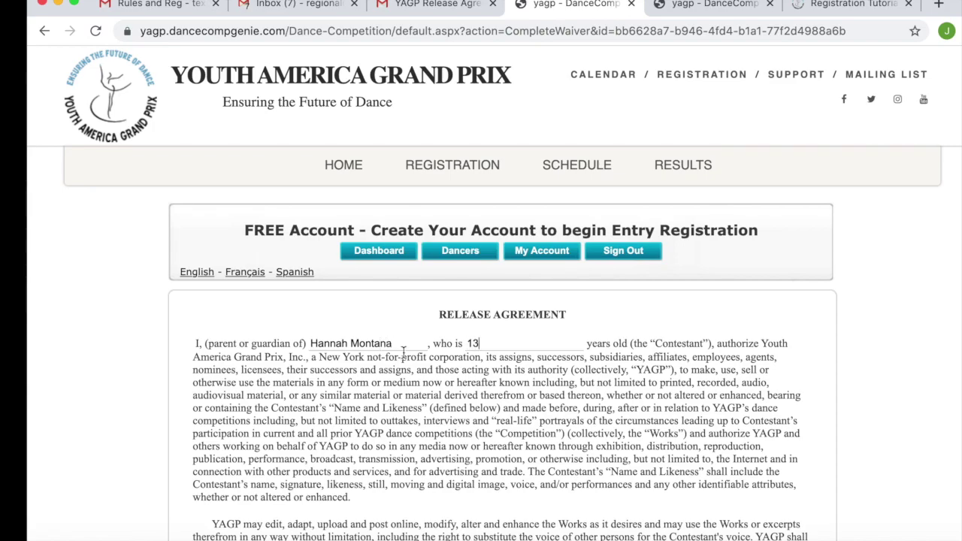
Step: Scroll to the end of the agreement and submit the completed waiver
{"action": "scroll", "coordinate": [643, 406], "scroll_direction": "down", "scroll_amount": 5}
{"action": "scroll", "coordinate": [642, 406], "scroll_direction": "down", "scroll_amount": 5}
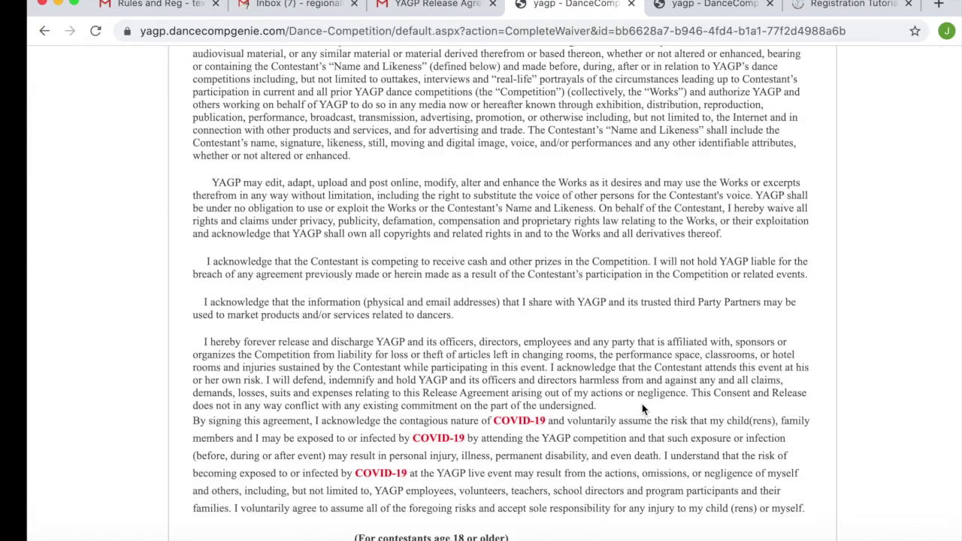
{"action": "scroll", "coordinate": [642, 406], "scroll_direction": "down", "scroll_amount": 2}
{"action": "scroll", "coordinate": [643, 404], "scroll_direction": "down", "scroll_amount": 5}
{"action": "scroll", "coordinate": [642, 404], "scroll_direction": "down", "scroll_amount": 5}
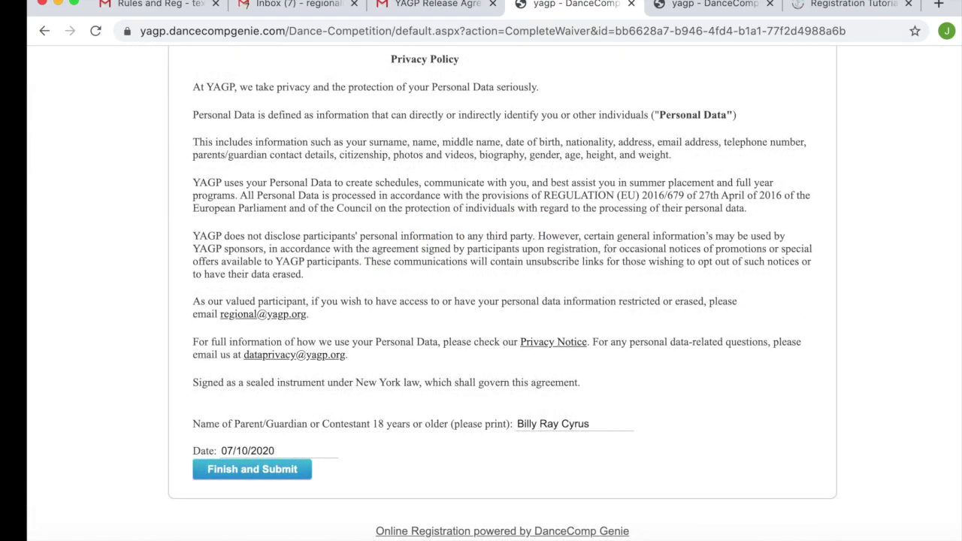
{"action": "left_click", "coordinate": [217, 475]}
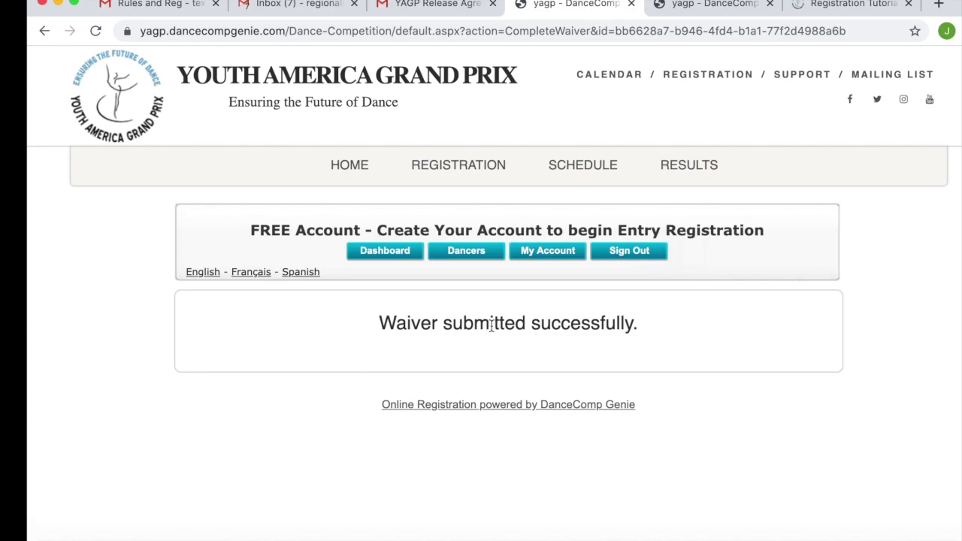
Step: Confirm in the Dancers list that the dancer's waiver now shows Complete
{"action": "left_click", "coordinate": [466, 252]}
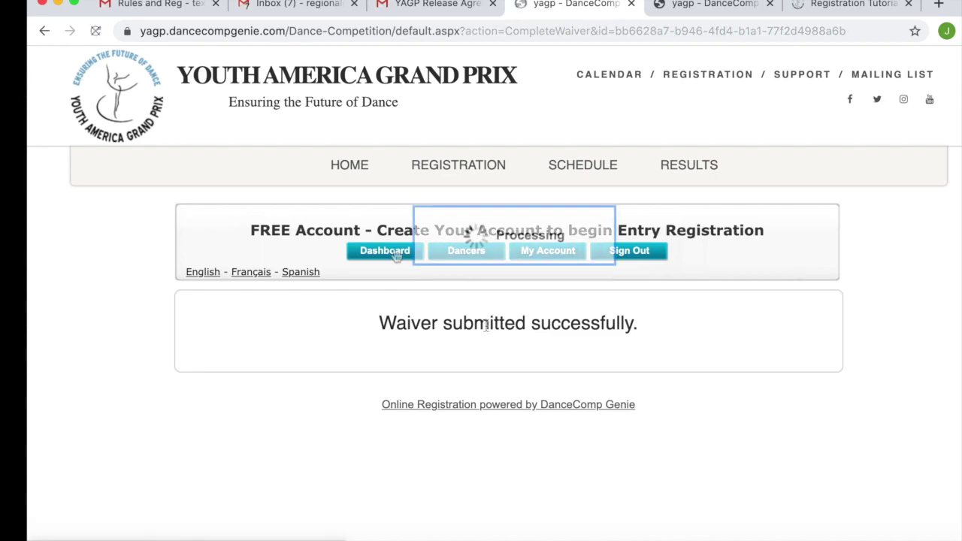
{"action": "left_click", "coordinate": [465, 252]}
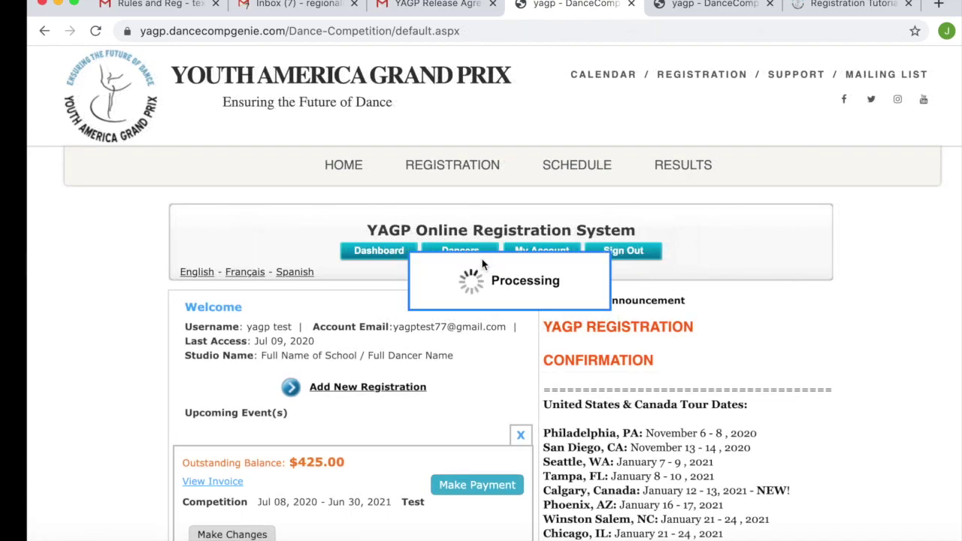
{"action": "scroll", "coordinate": [544, 374], "scroll_direction": "down", "scroll_amount": 1}
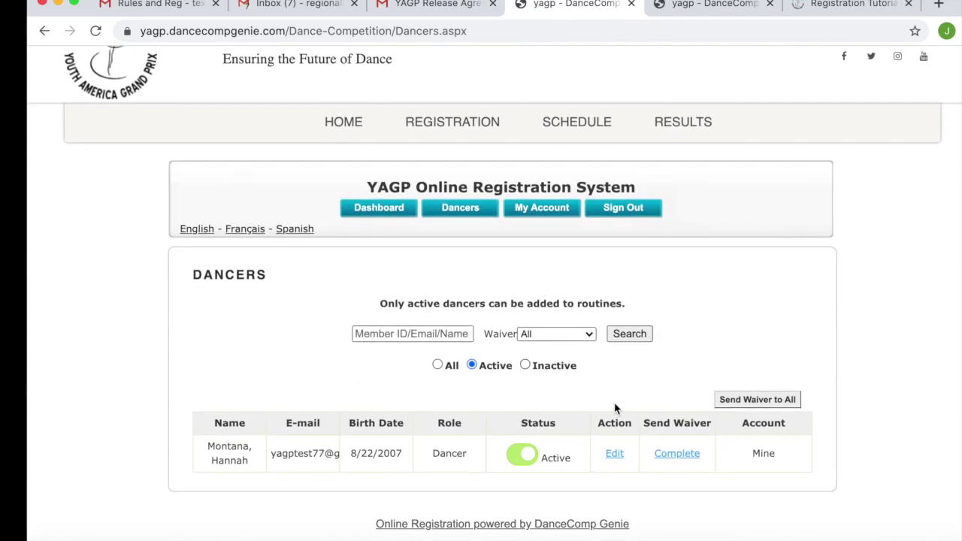
{"action": "left_click", "coordinate": [664, 458]}
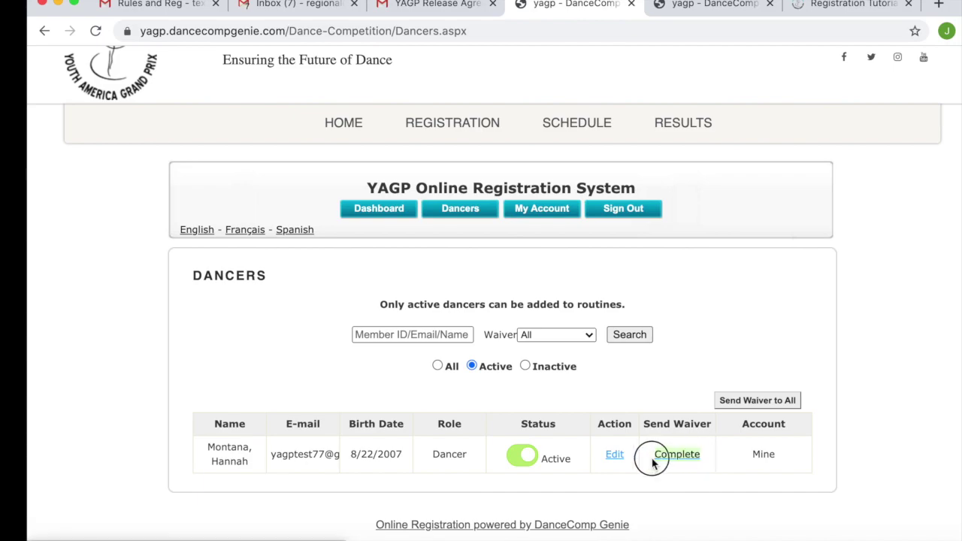
Step: Return to the dashboard and begin paying the $425.00 outstanding balance
{"action": "left_click", "coordinate": [362, 209]}
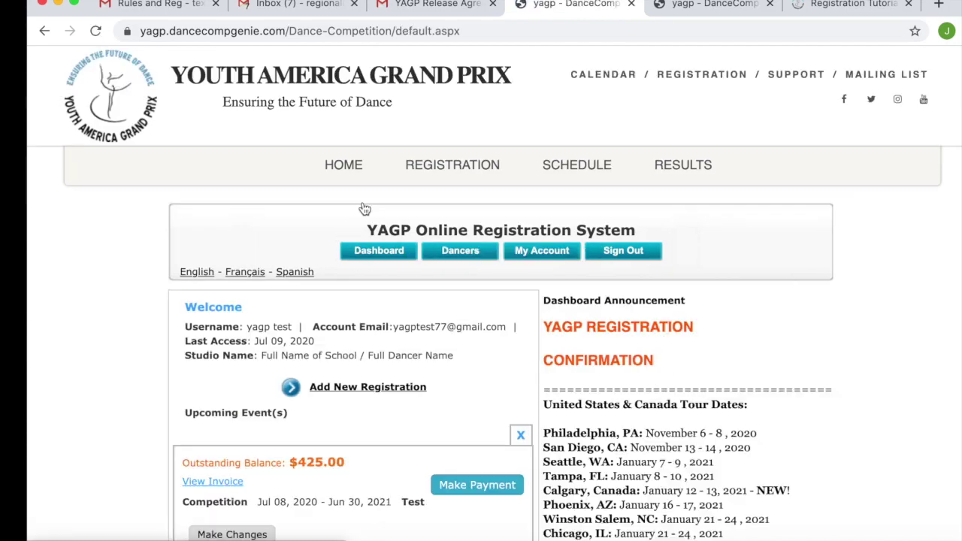
{"action": "scroll", "coordinate": [515, 490], "scroll_direction": "down", "scroll_amount": 2}
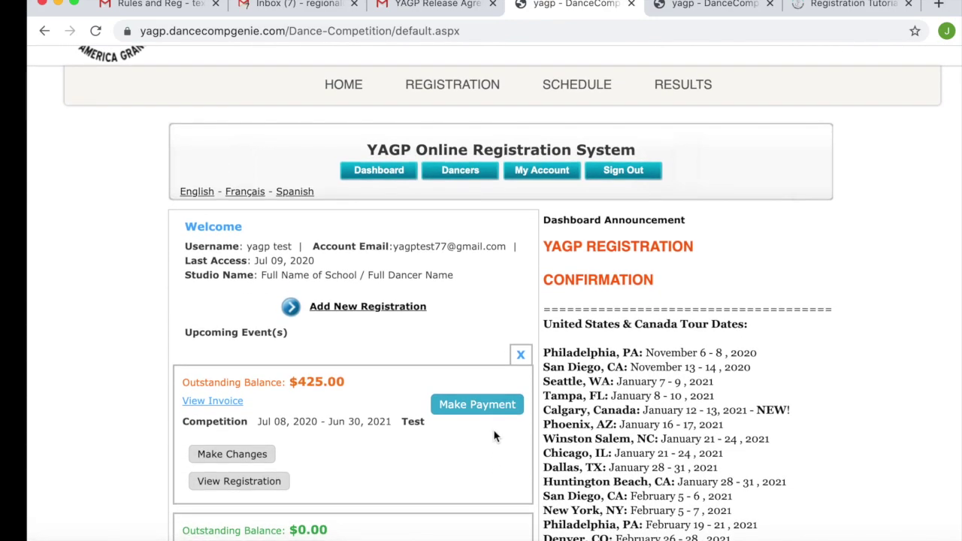
{"action": "left_click", "coordinate": [486, 411]}
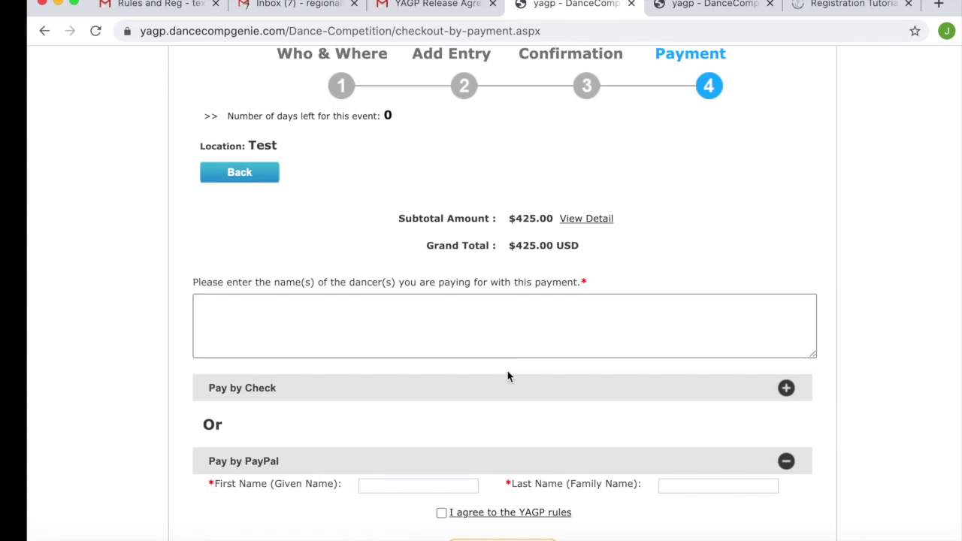
Step: Enter the dancer's name for the $425.00 payment and proceed to PayPal checkout
{"action": "scroll", "coordinate": [507, 376], "scroll_direction": "down", "scroll_amount": 1}
{"action": "scroll", "coordinate": [507, 376], "scroll_direction": "up", "scroll_amount": 1}
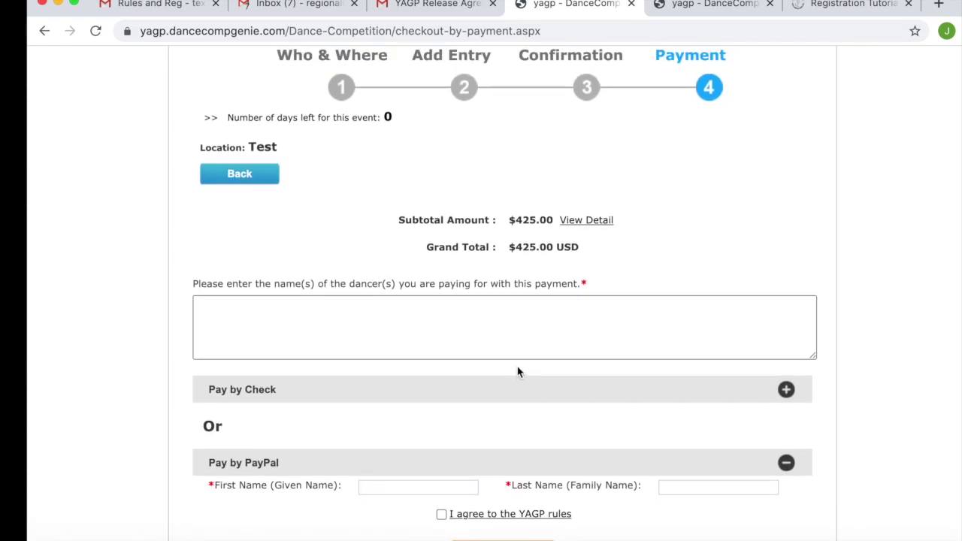
{"action": "scroll", "coordinate": [516, 372], "scroll_direction": "up", "scroll_amount": 1}
{"action": "scroll", "coordinate": [518, 364], "scroll_direction": "up", "scroll_amount": 1}
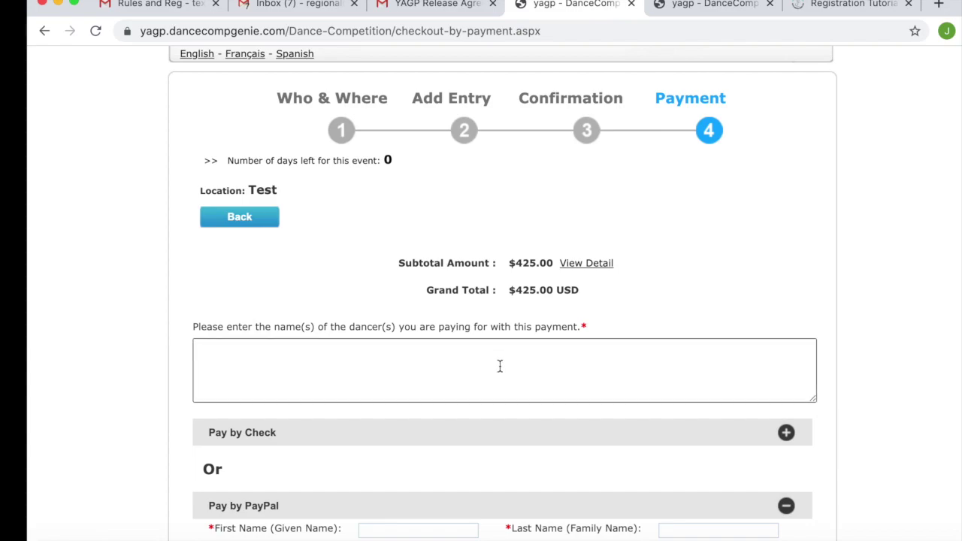
{"action": "type", "text": "Hannah "}
{"action": "type", "text": "ntana"}
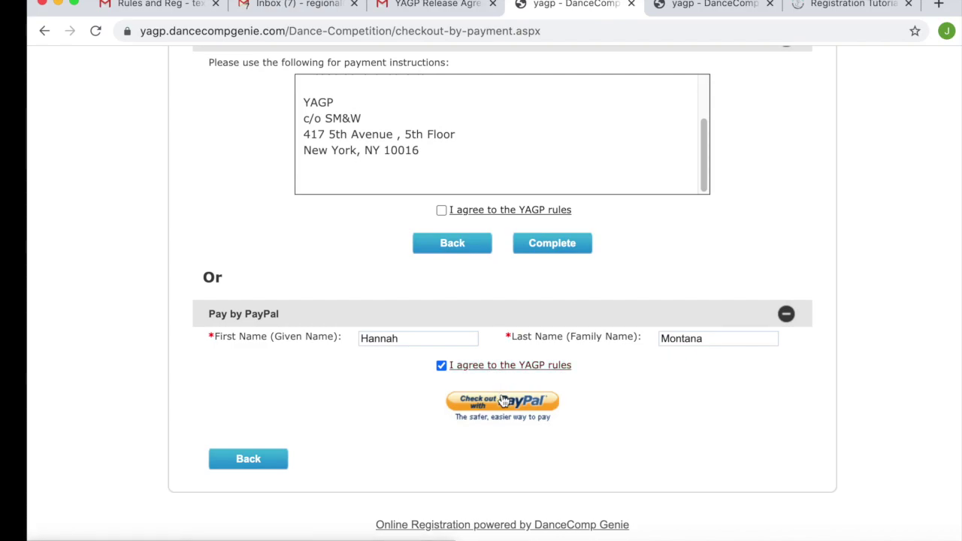
{"action": "left_click", "coordinate": [503, 401]}
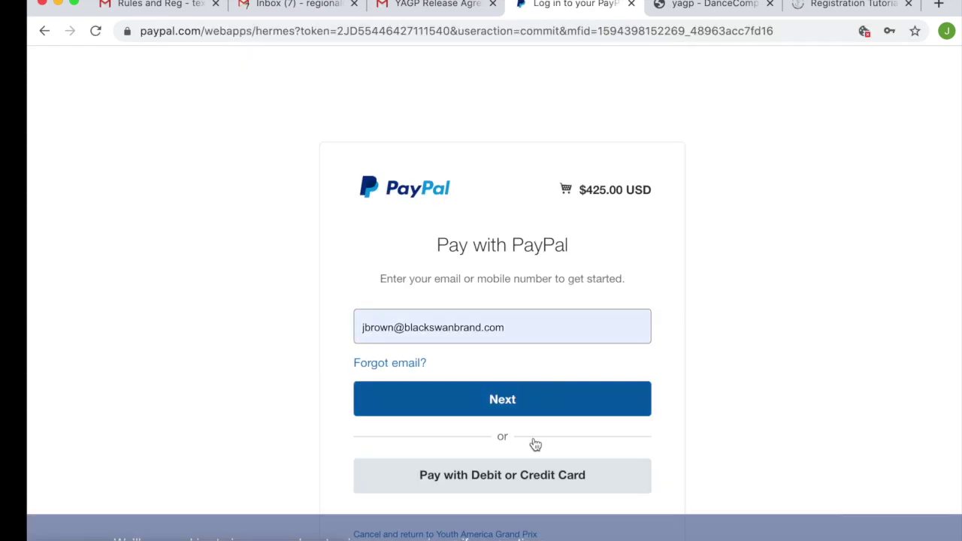
Step: Choose Pay with Debit or Credit Card to open PayPal Guest Checkout for $425.00
{"action": "scroll", "coordinate": [534, 440], "scroll_direction": "down", "scroll_amount": 2}
{"action": "left_click", "coordinate": [515, 402]}
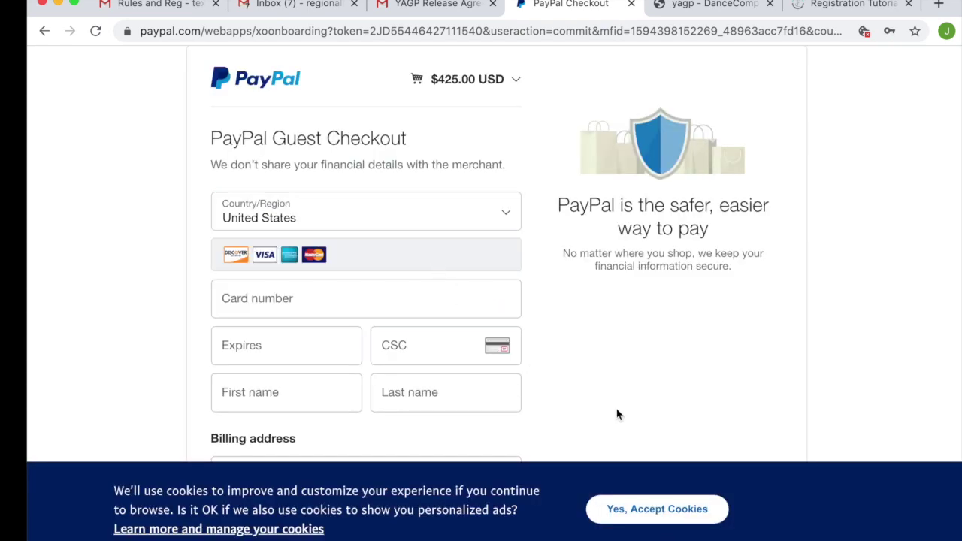
{"action": "scroll", "coordinate": [477, 292], "scroll_direction": "down", "scroll_amount": 3}
{"action": "scroll", "coordinate": [477, 292], "scroll_direction": "down", "scroll_amount": 2}
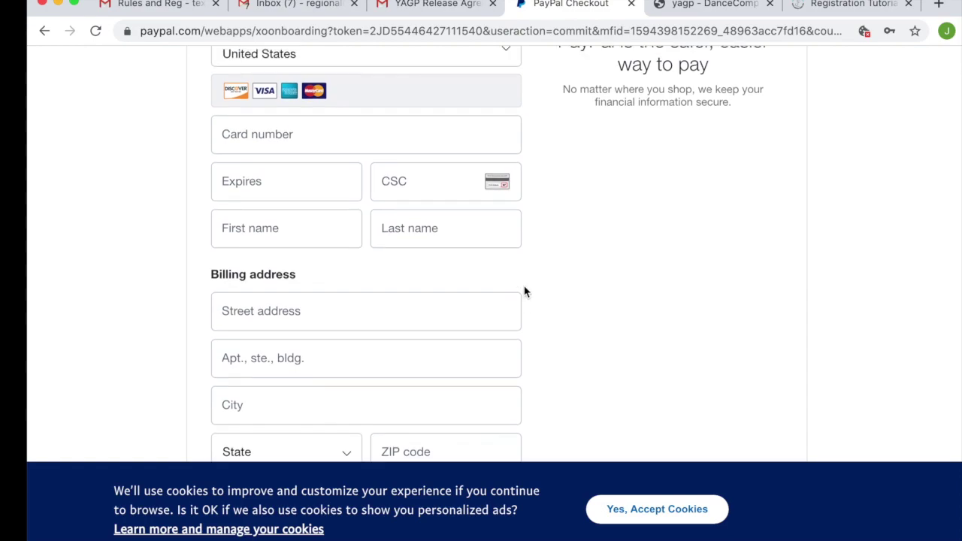
{"action": "scroll", "coordinate": [524, 290], "scroll_direction": "up", "scroll_amount": 3}
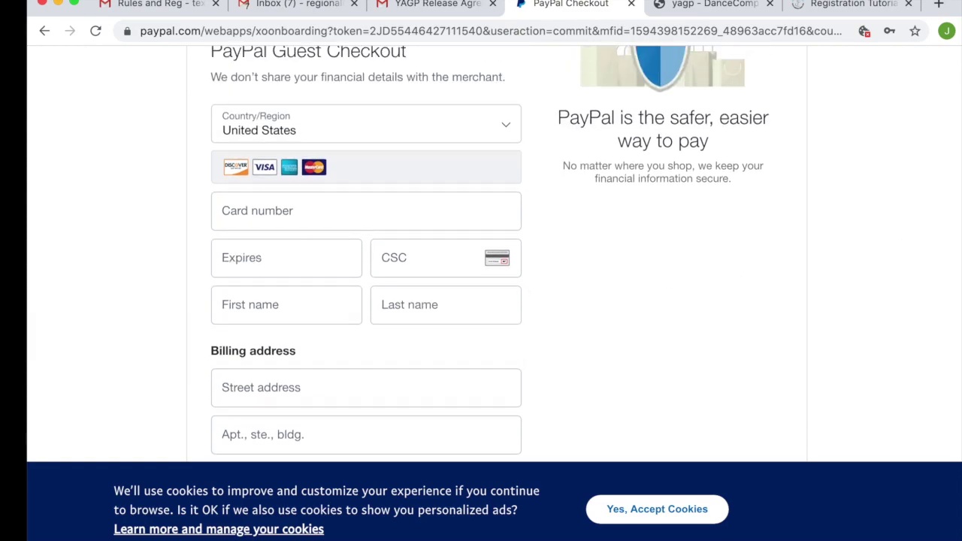